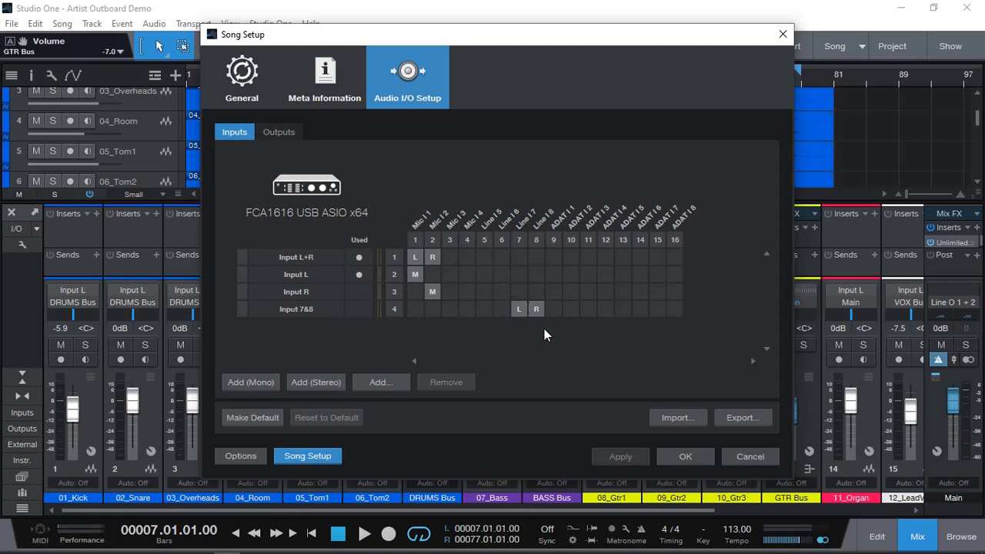
Add a stereo output bus named "Outputs 5&6" in the song's audio output setup.
left_click(280, 133)
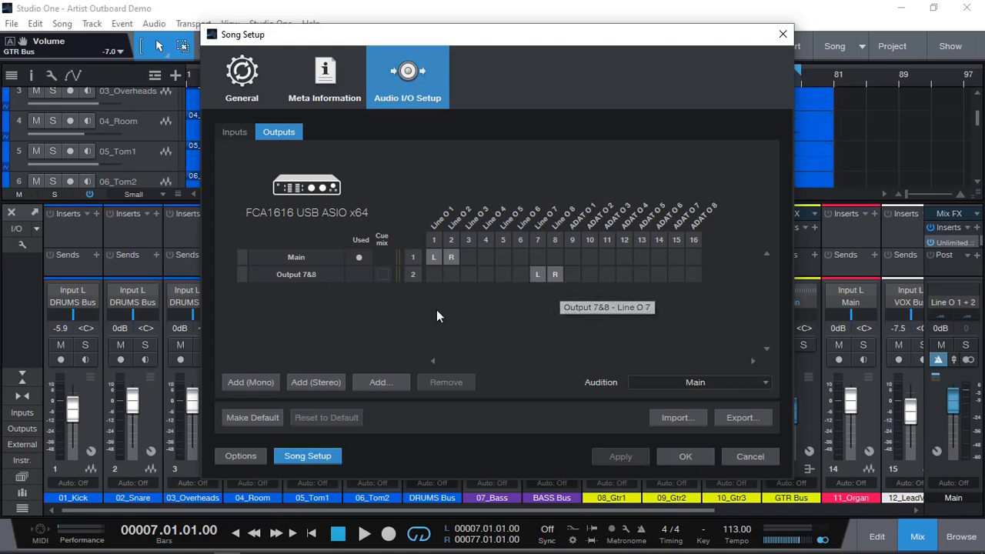
left_click(311, 383)
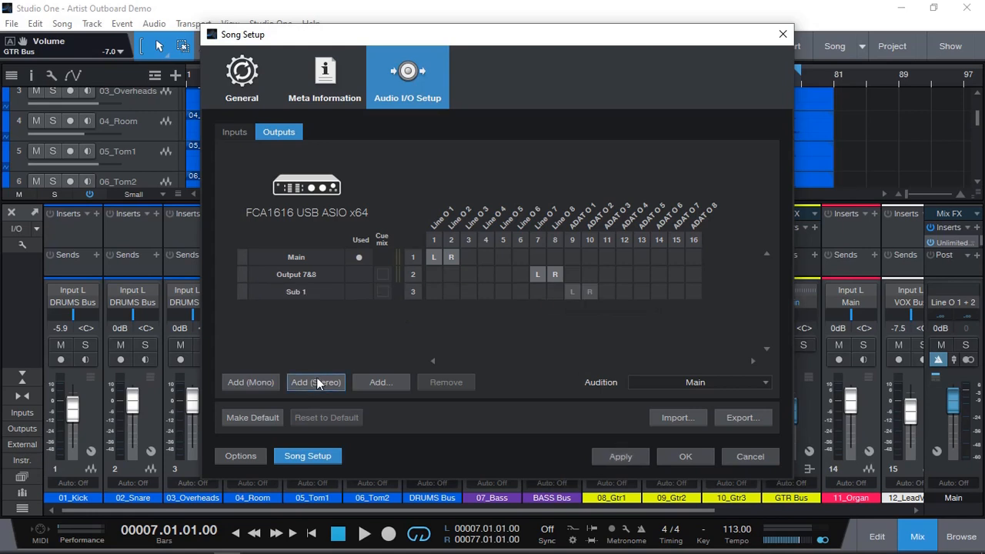
left_click(313, 295)
left_click(313, 295)
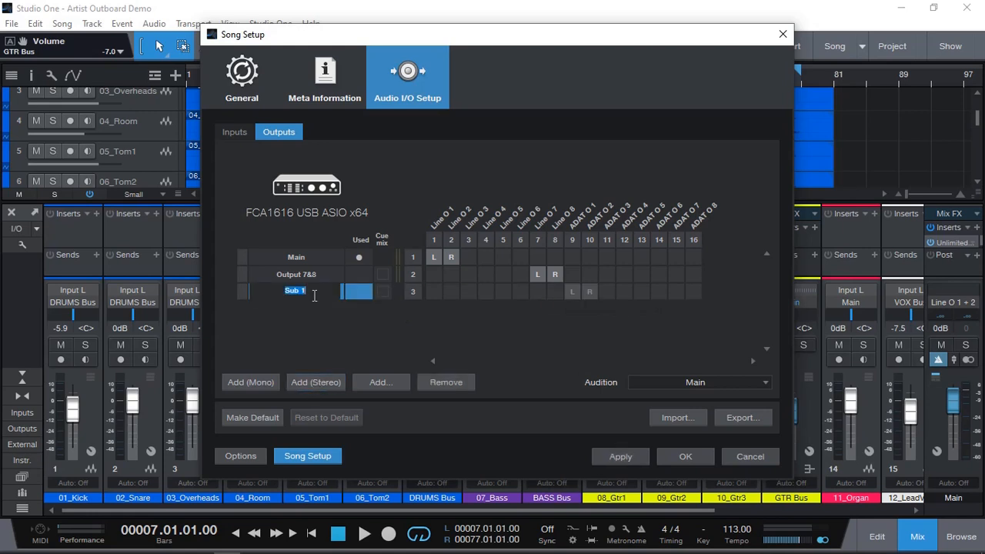
type("Outputs 5&6")
Assign Outputs 5&6 to Line O 5 and 6, and place it above Output 7&8 in the output list.
left_click(503, 291)
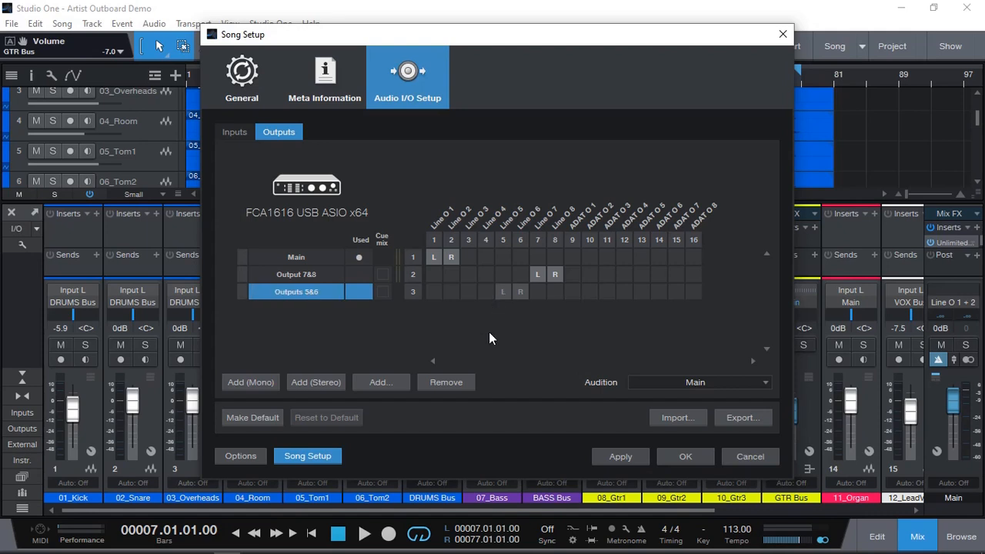
left_click(620, 457)
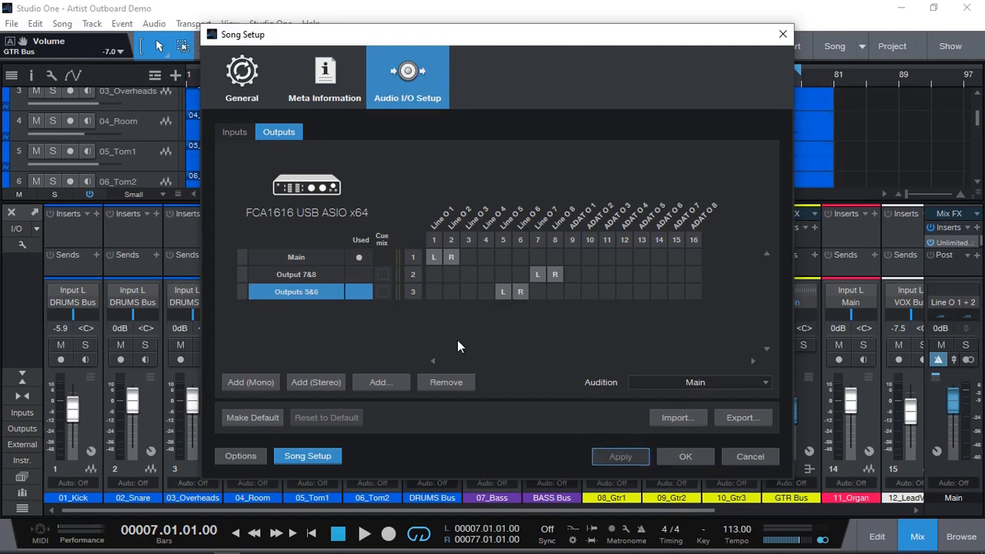
left_click_drag(242, 291, 274, 265)
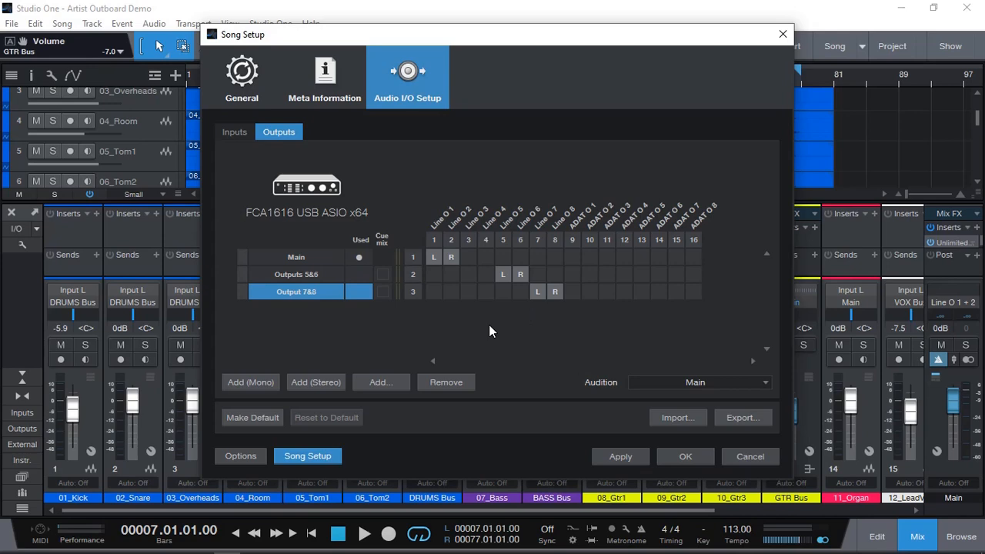
left_click(676, 454)
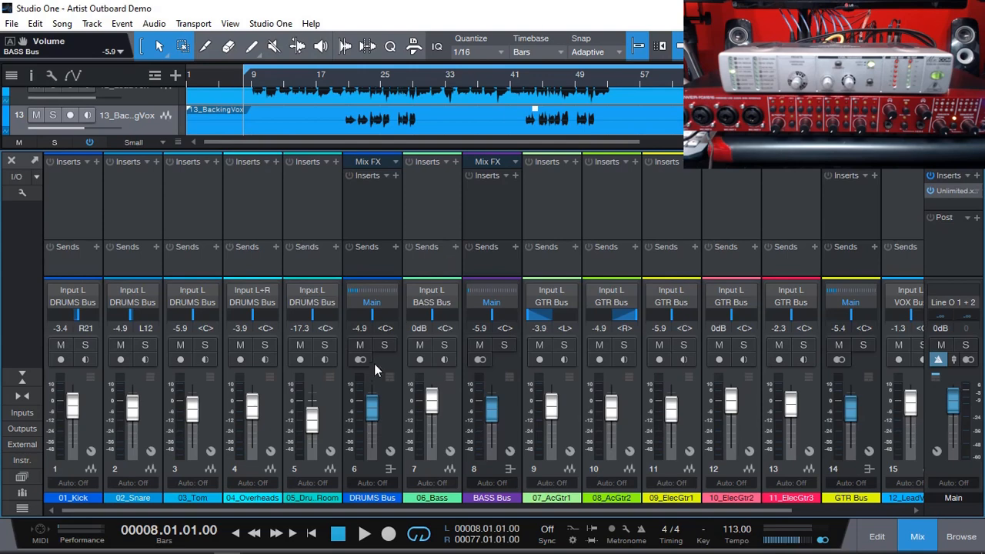
Insert the Pipeline Stereo plug-in on the DRUMS Bus.
left_click(396, 175)
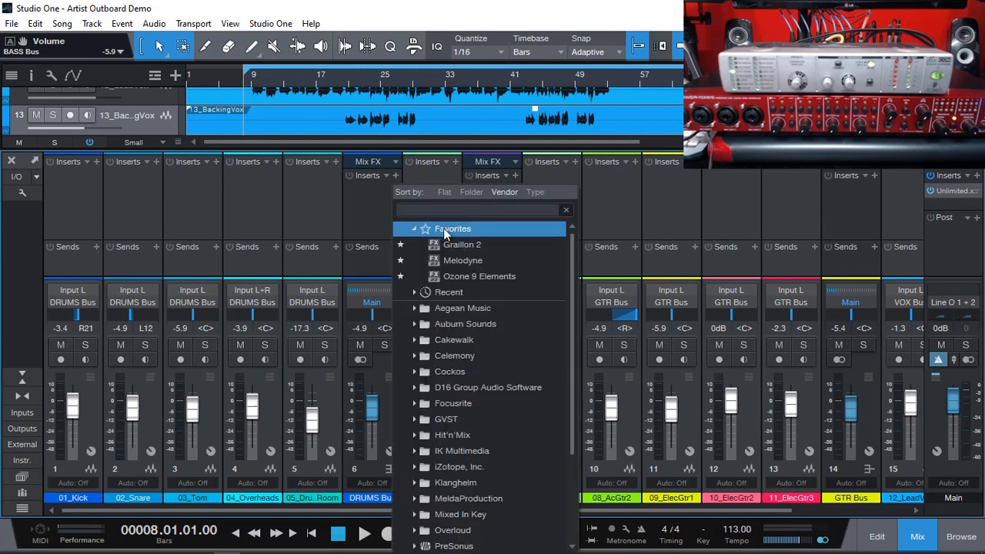
left_click(453, 282)
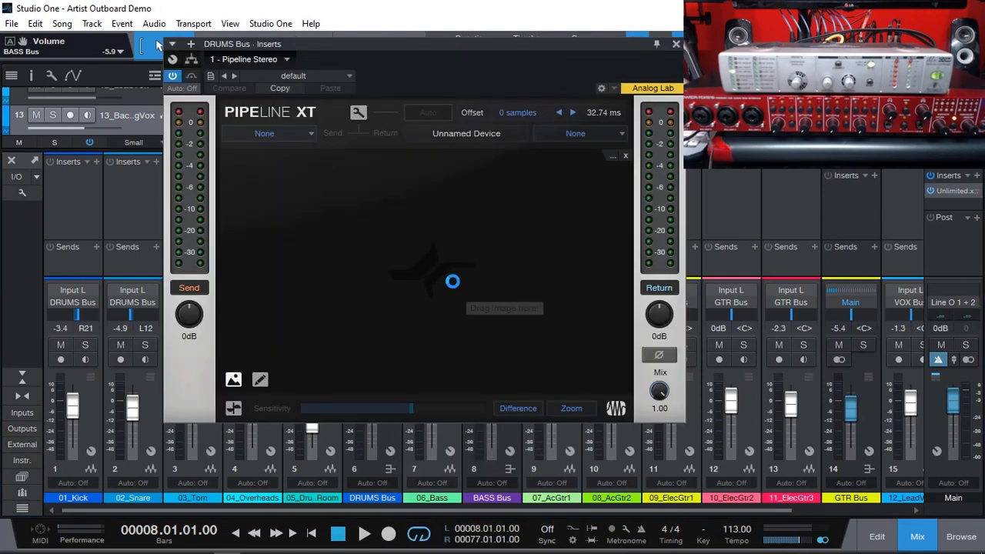
left_click_drag(343, 52, 371, 96)
Set the Pipeline send to Output 7&8 and its return to Input 7&8.
left_click(335, 180)
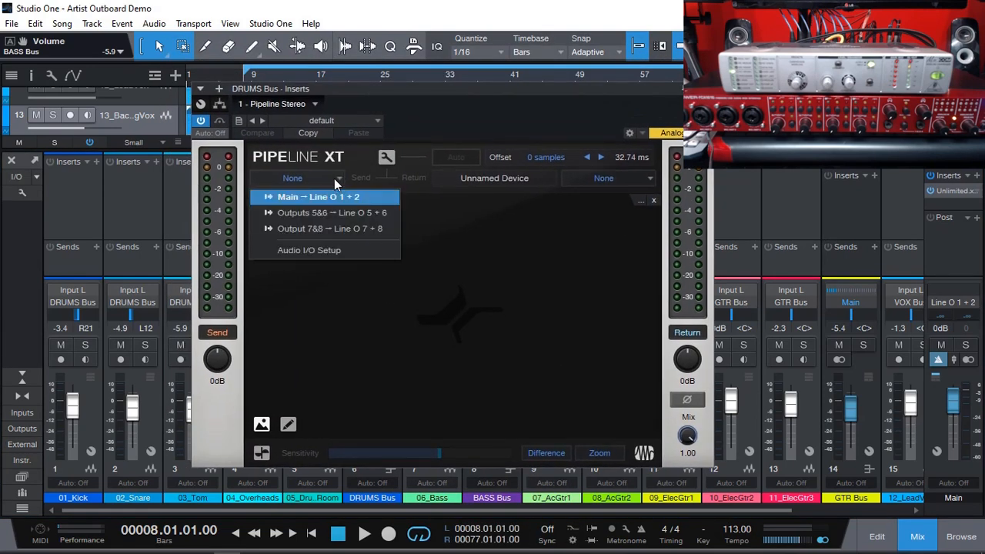
left_click(329, 227)
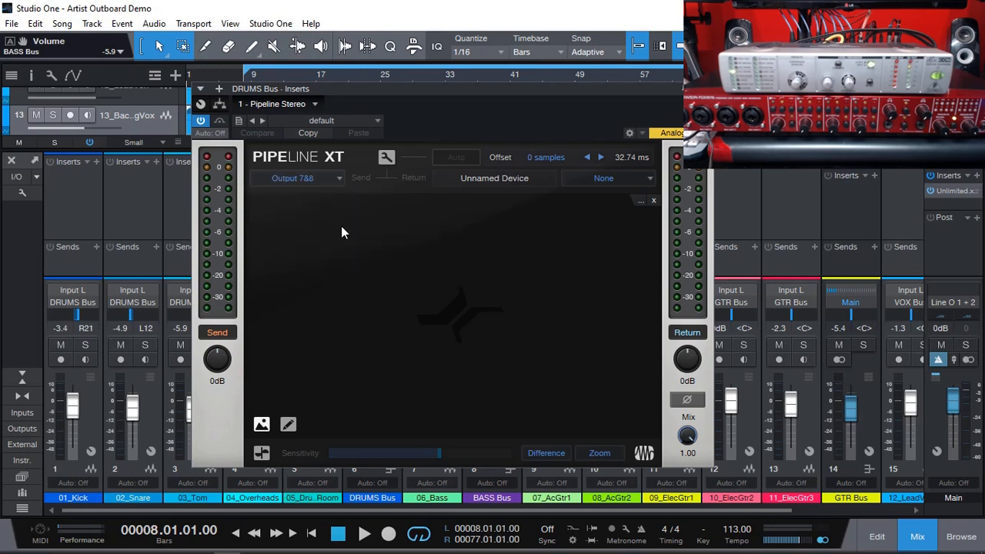
left_click(623, 186)
left_click(623, 212)
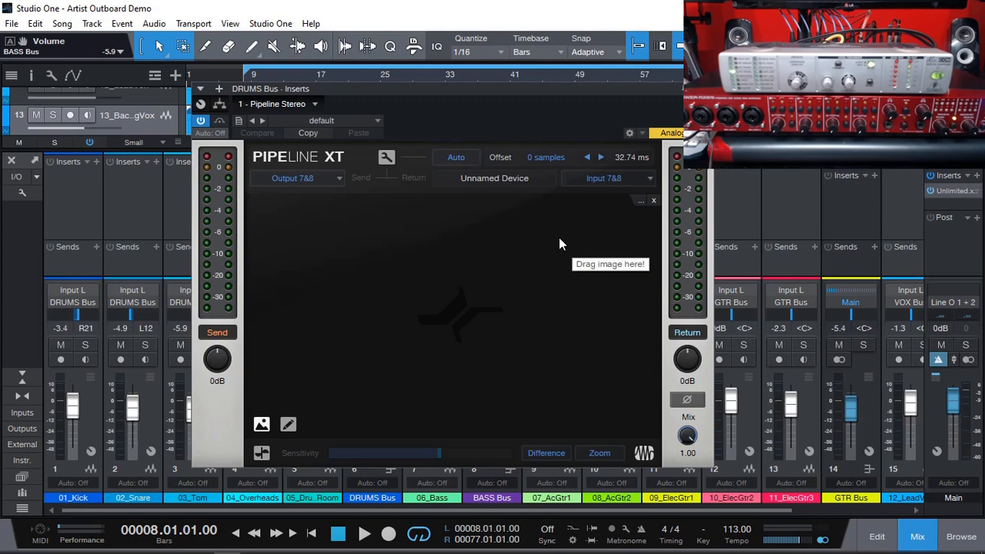
Run Pipeline's automatic latency offset detection and invert the phase of the return signal.
left_click(456, 157)
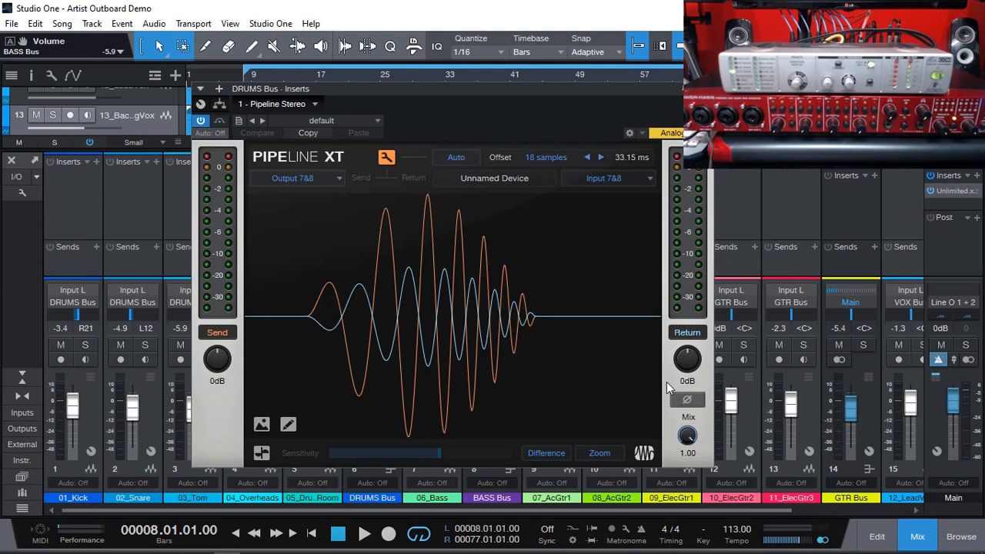
left_click(688, 402)
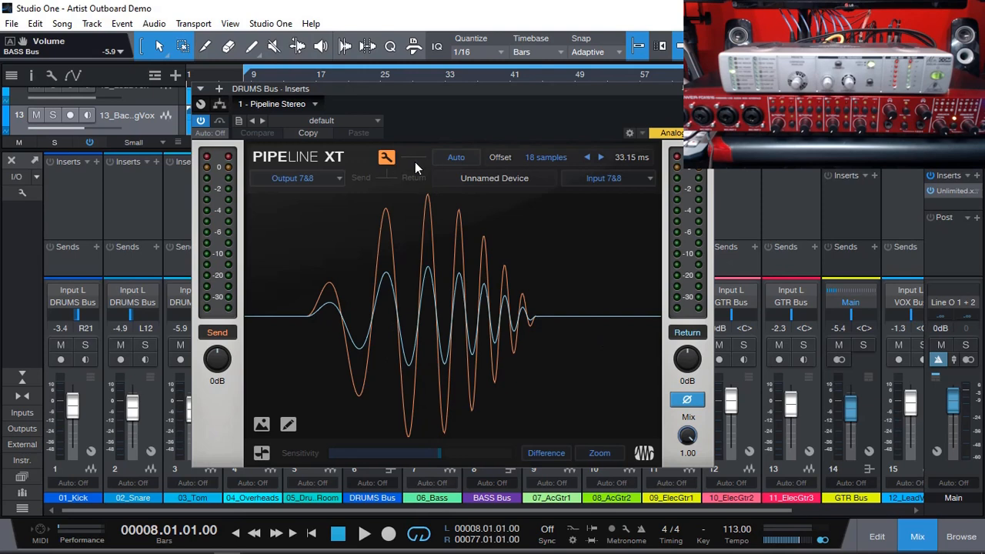
left_click(451, 158)
left_click(387, 157)
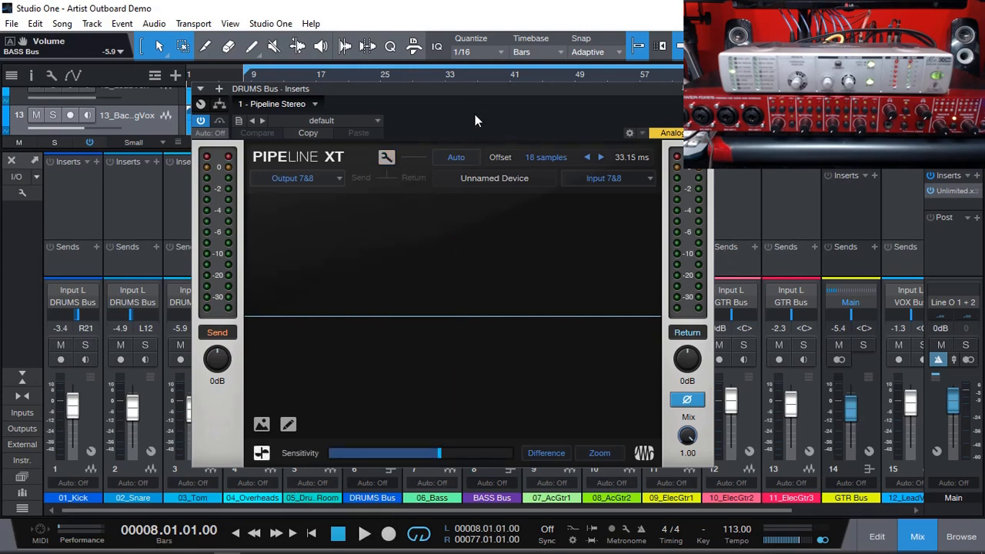
Solo the DRUMS Bus and play the song through Pipeline, then return playback to the start position.
left_click_drag(471, 90, 775, 96)
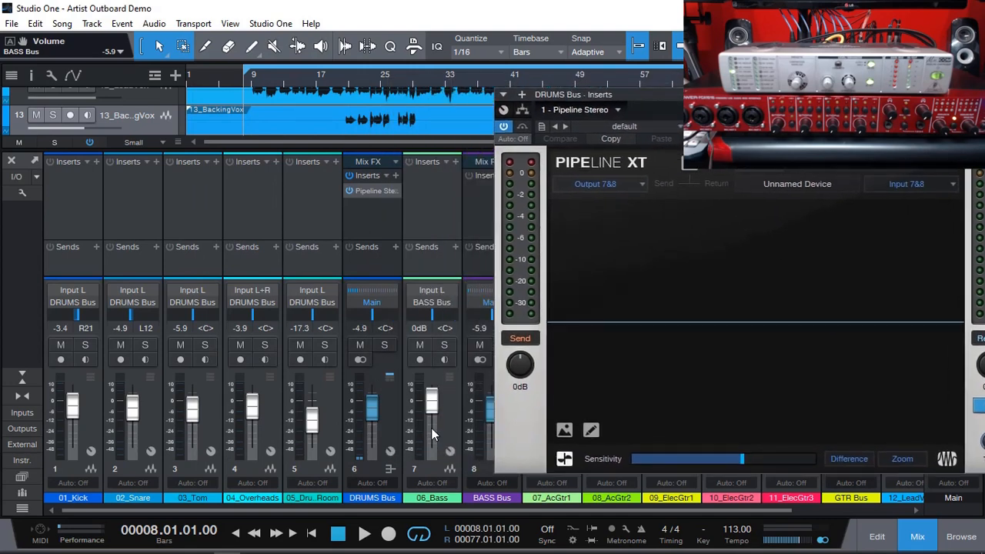
left_click(387, 345)
key("space")
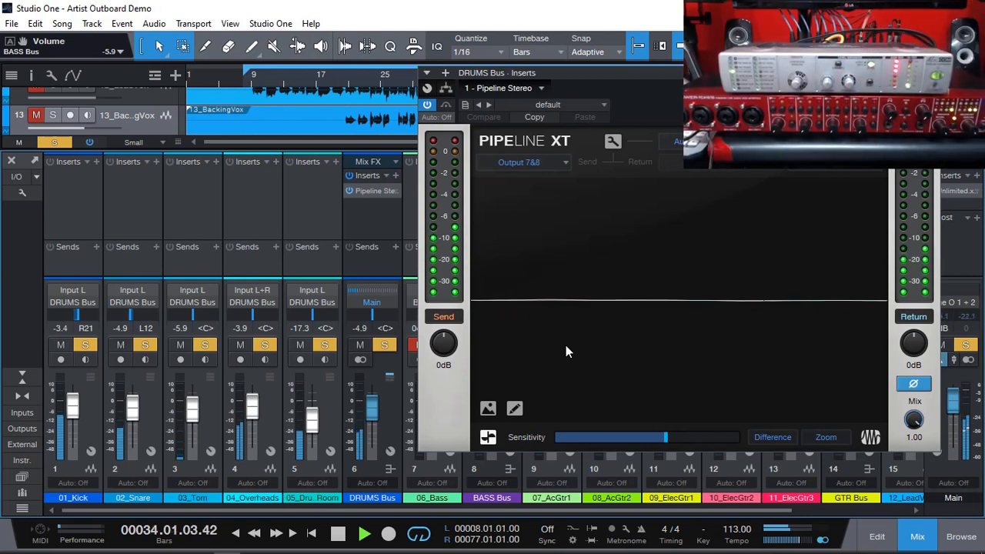
left_click(338, 533)
left_click(338, 533)
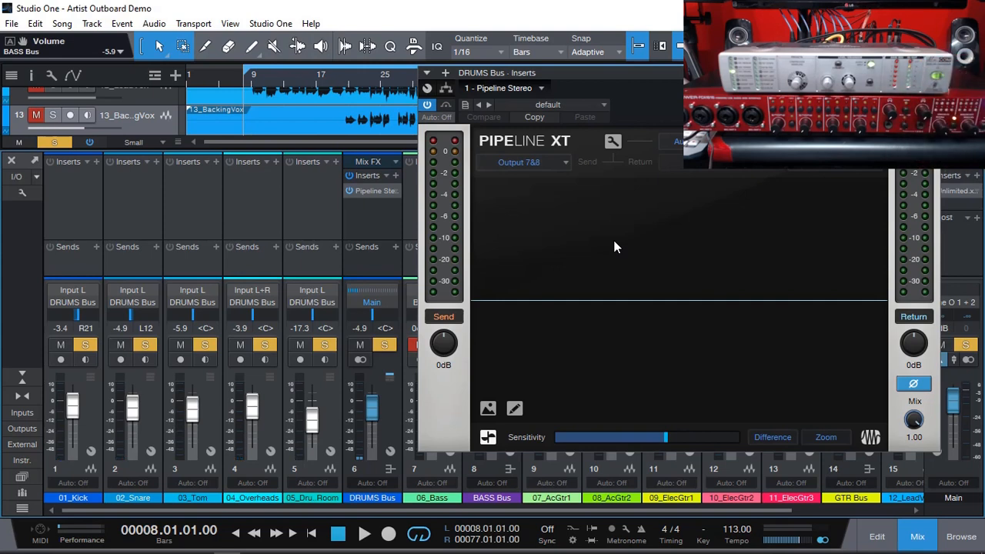
Remove the Pipeline Stereo insert from the DRUMS Bus.
left_click(392, 190)
right_click(396, 192)
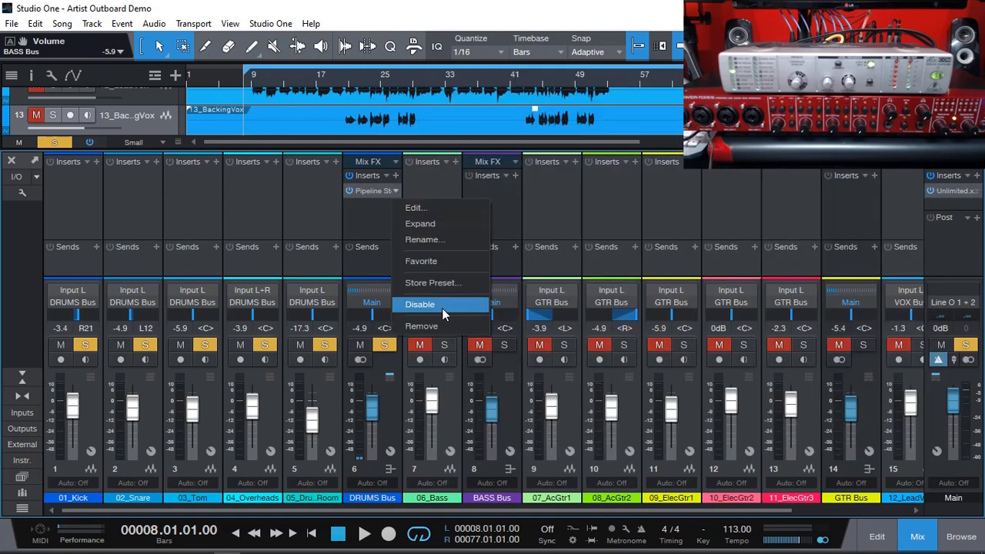
left_click(439, 327)
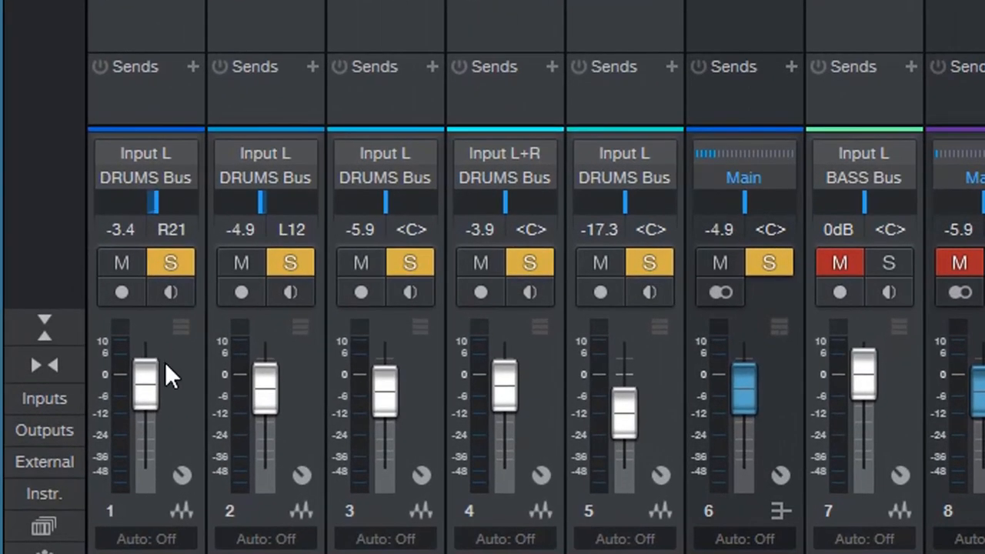
Review the signal path from the five drum tracks through the DRUMS Bus to Main, including a drum track's output options.
left_click(176, 368)
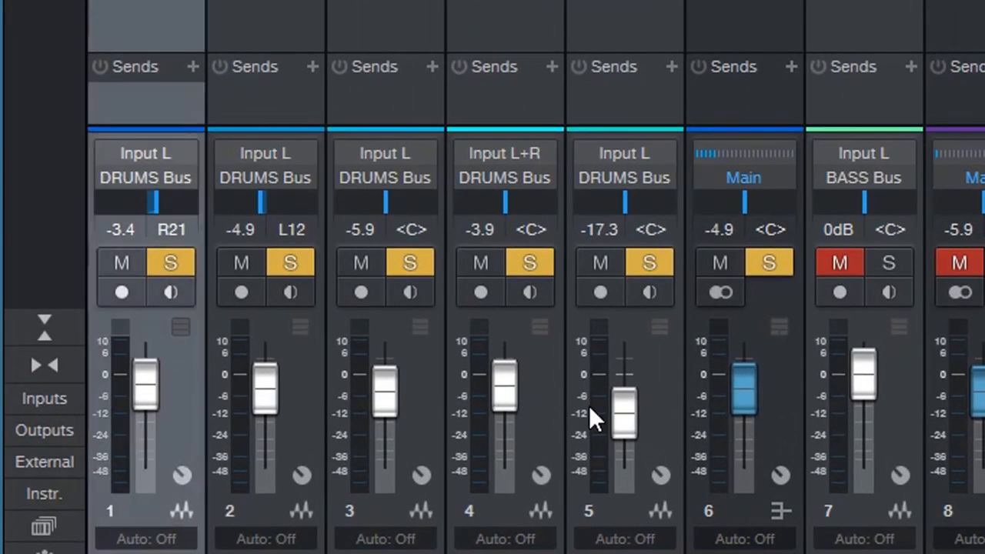
left_click(664, 388, "shift")
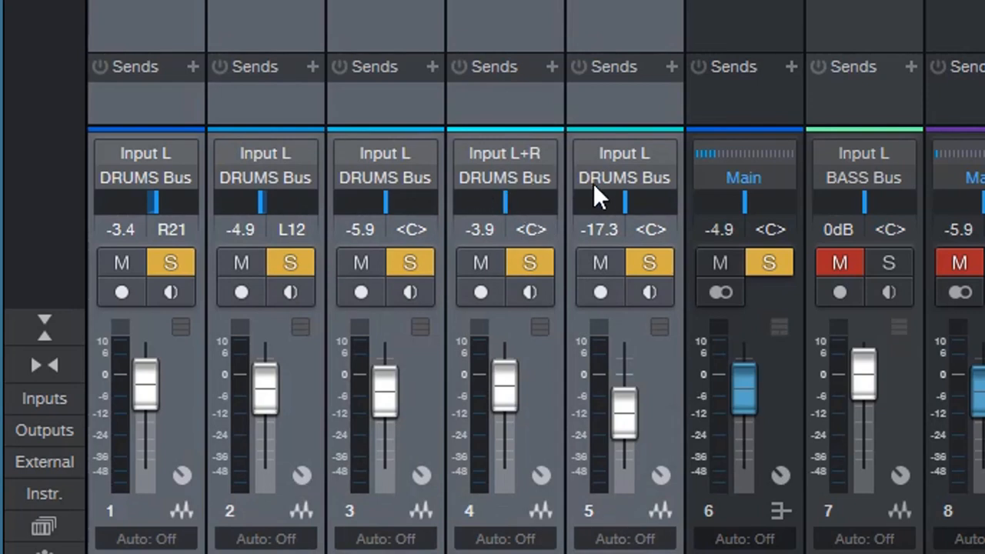
left_click(790, 408)
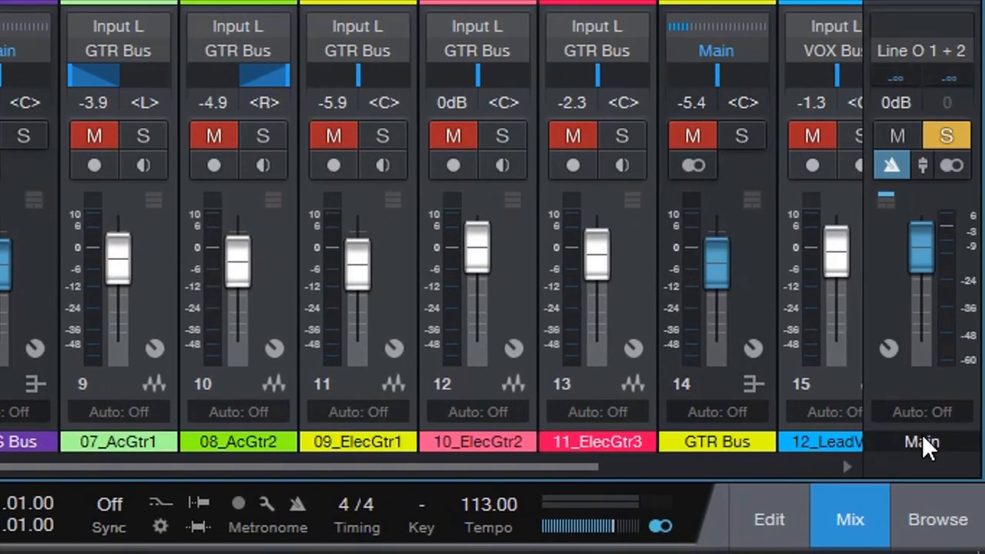
left_click(922, 440)
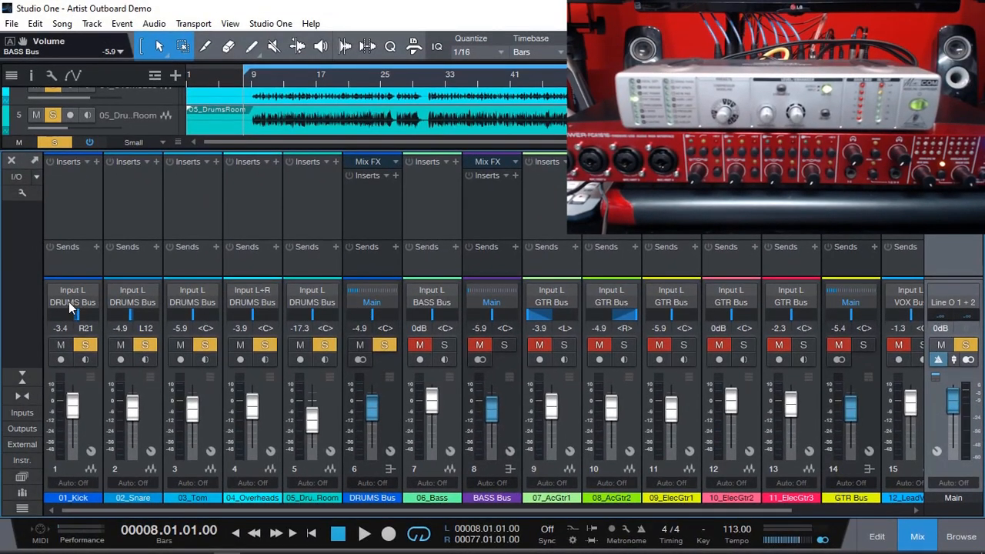
left_click(313, 302)
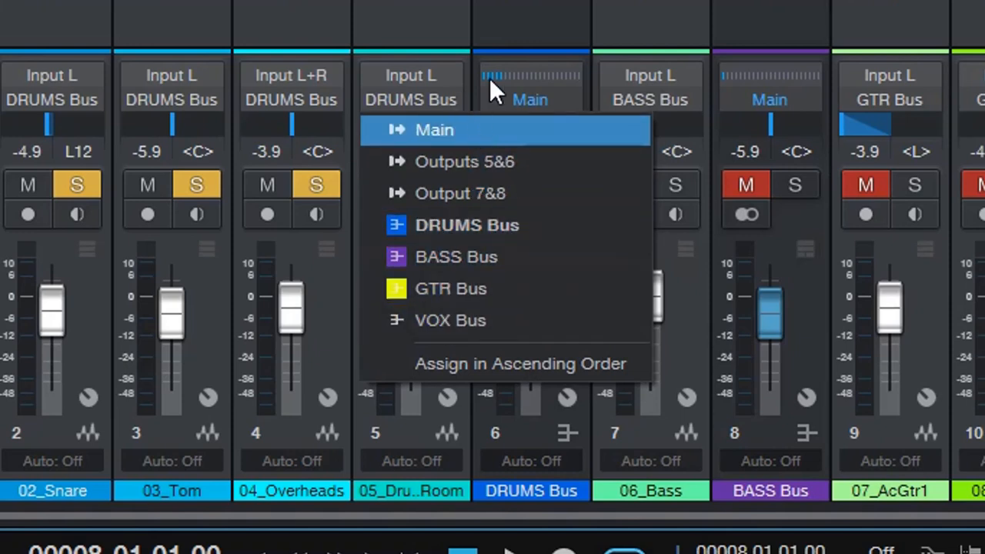
left_click(634, 17)
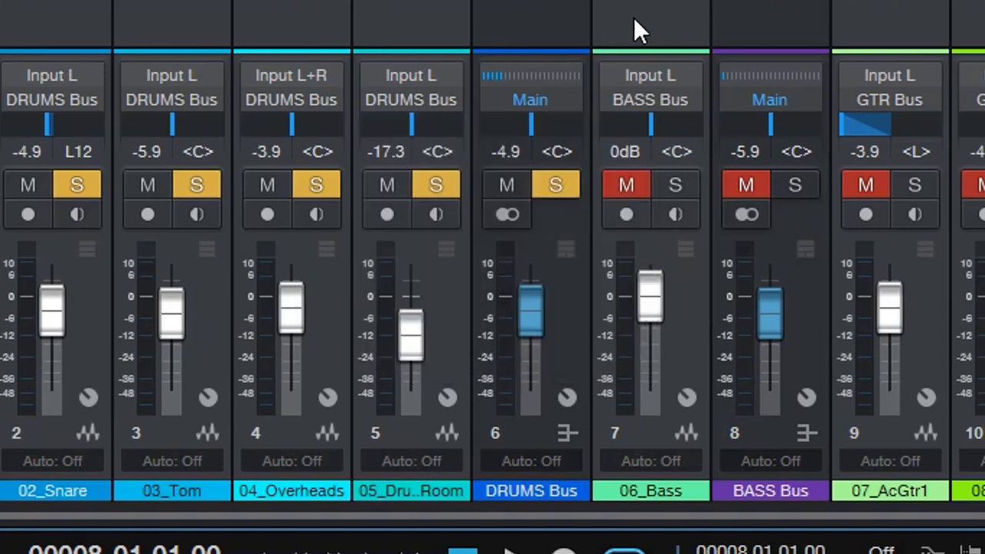
Route the DRUMS Bus to Output 7&8 and play the drums with the Main channel muted.
left_click(530, 100)
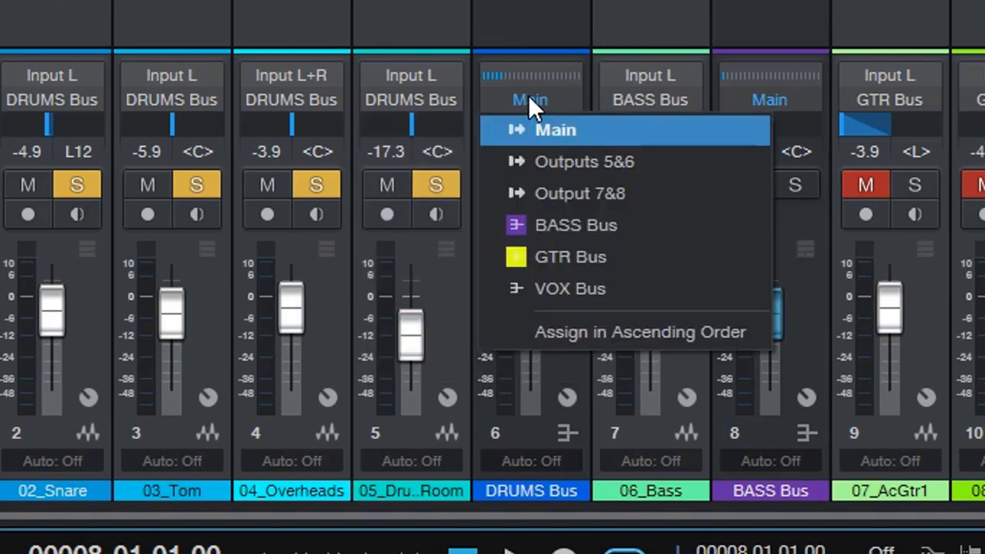
left_click(562, 193)
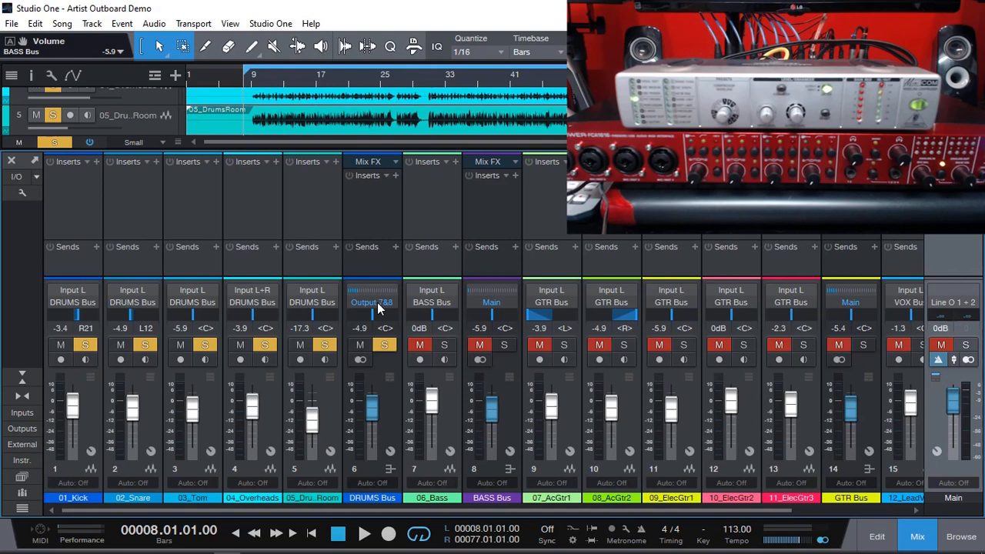
key("space")
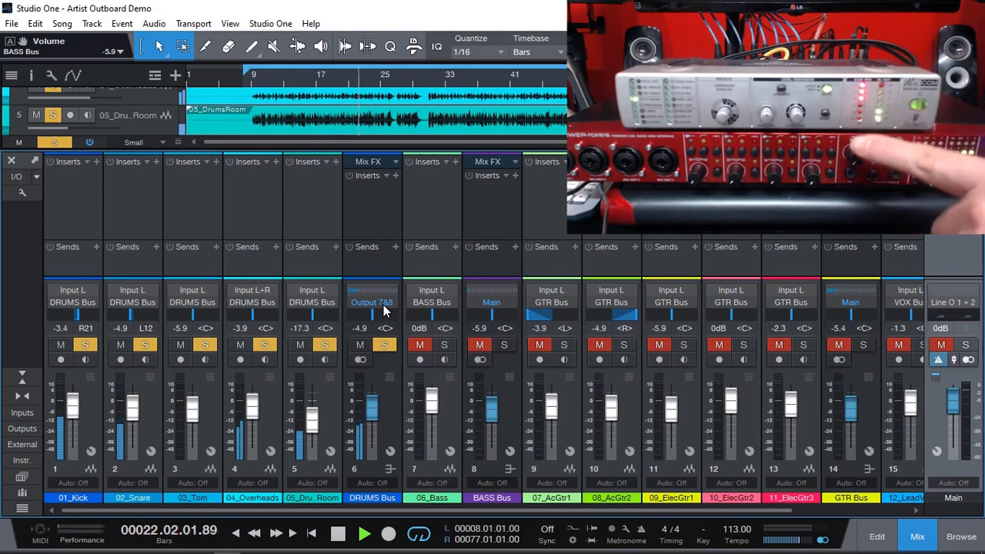
key("space")
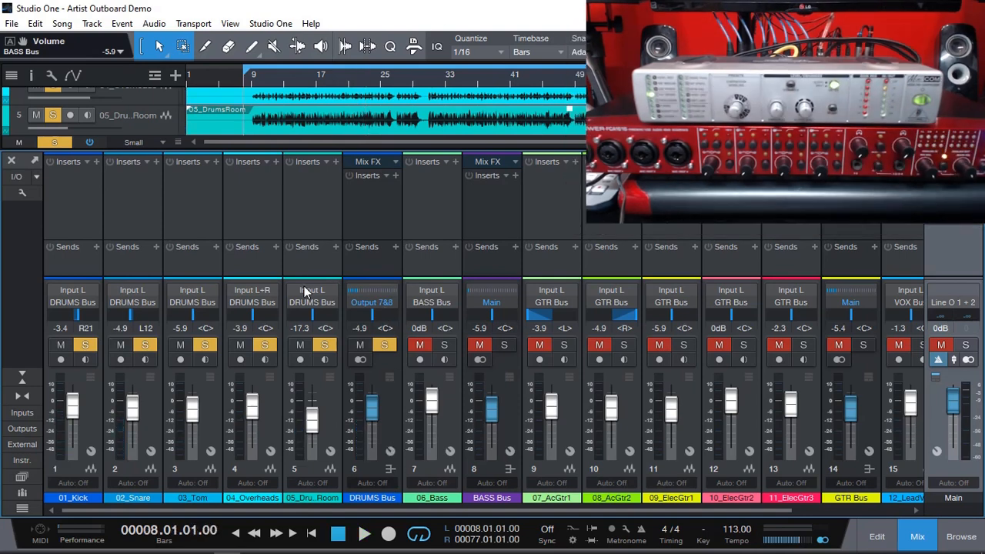
Add one stereo audio track named DRUMS Return with Input 7&8 as its input and Main as its output.
left_click(395, 395)
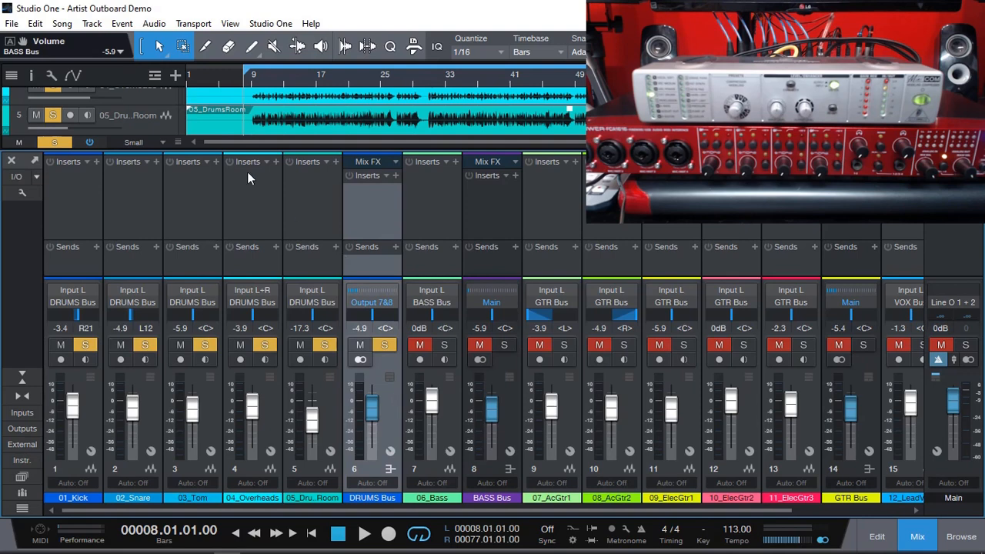
left_click(175, 74)
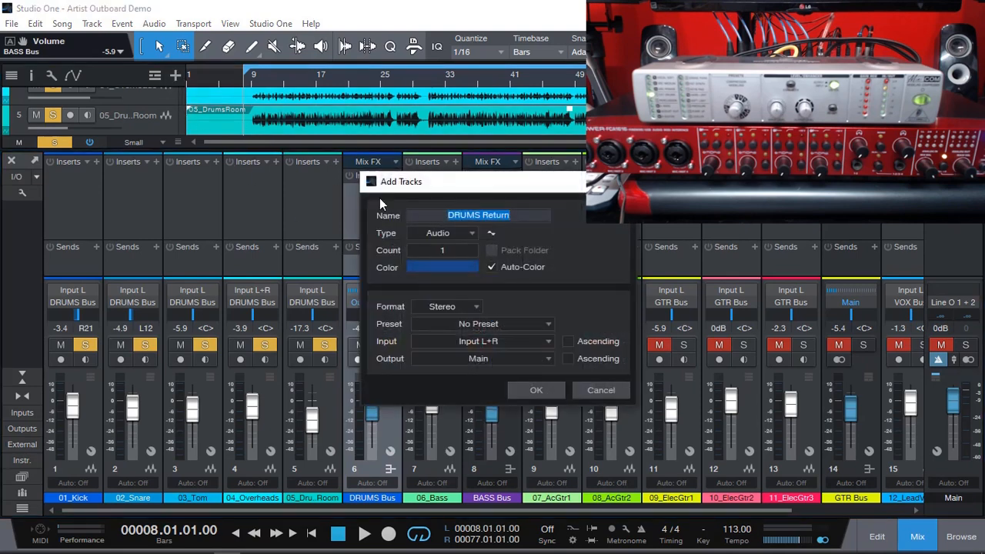
left_click(520, 217)
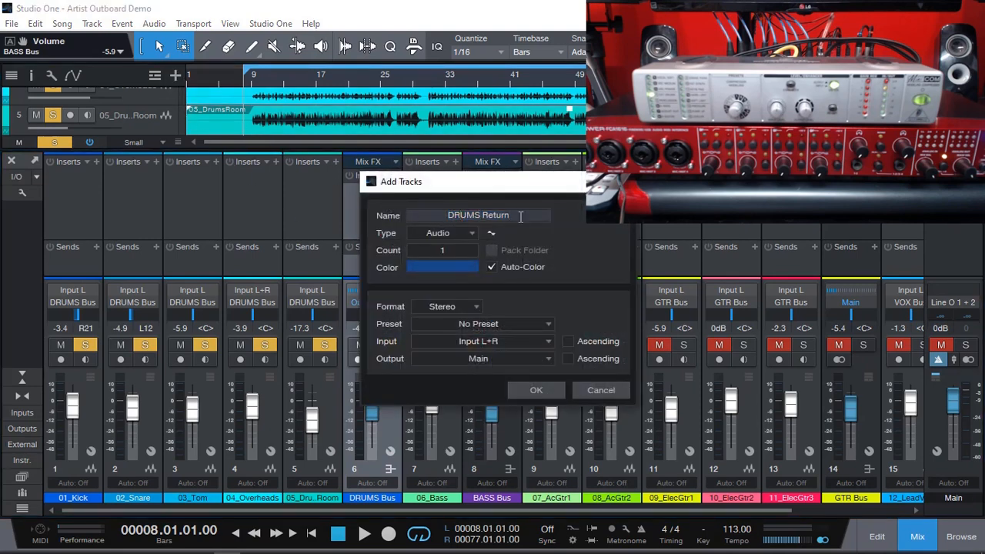
left_click(495, 342)
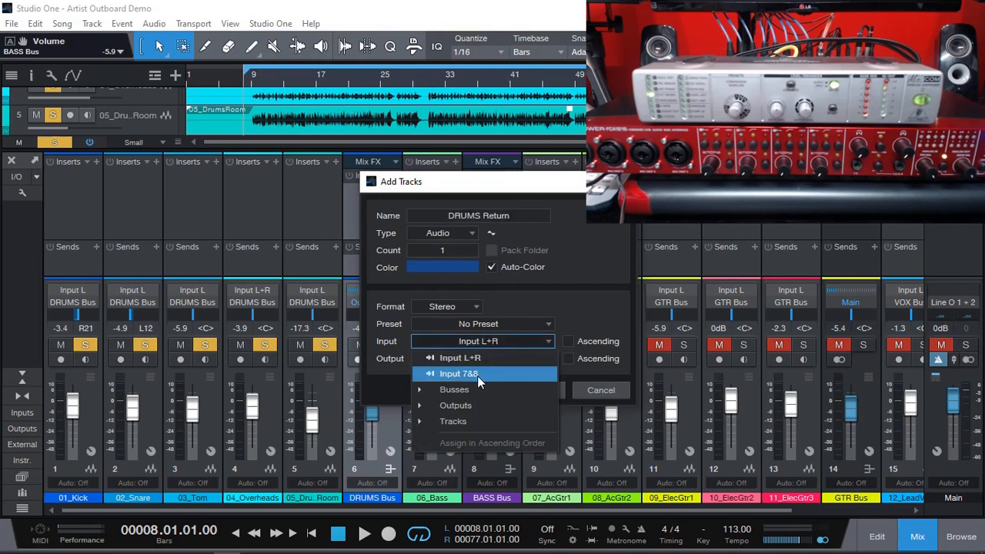
left_click(477, 374)
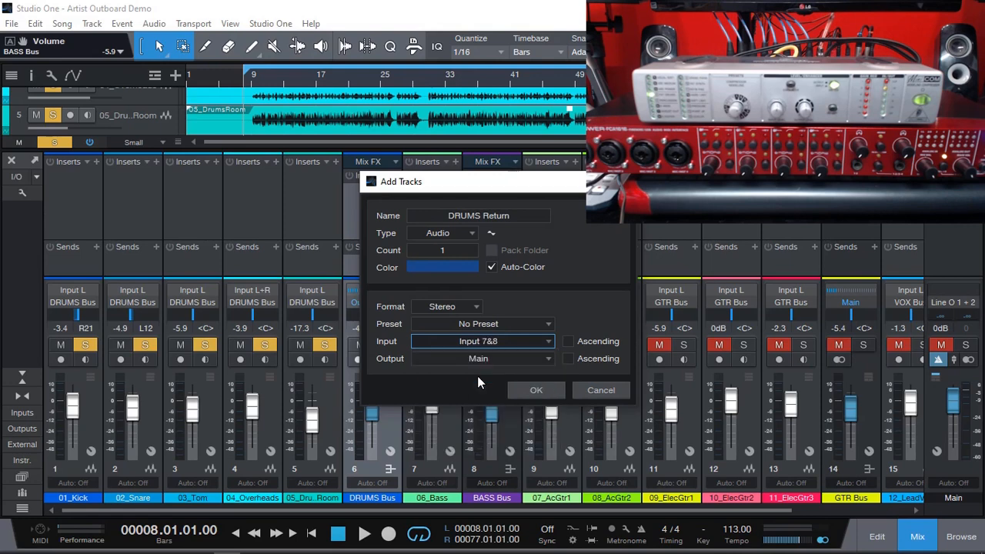
left_click(536, 391)
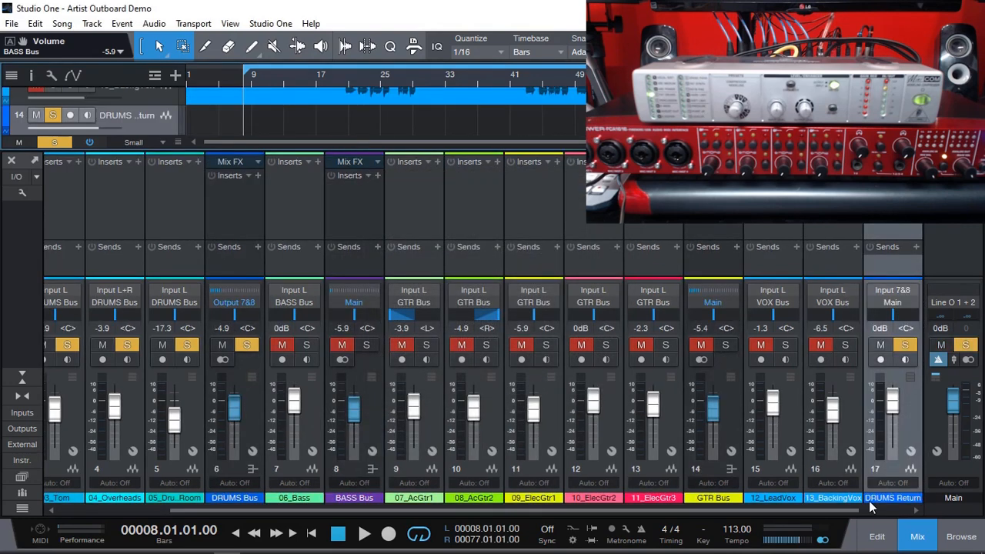
Place the DRUMS Return channel directly after the DRUMS Bus and check its assignment to Input 7&8.
left_click_drag(907, 427, 268, 451)
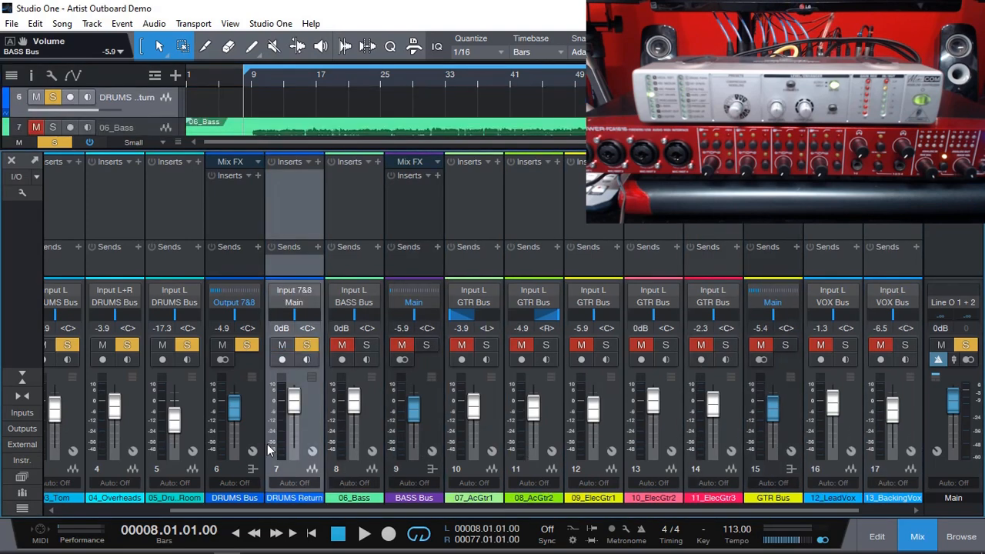
left_click_drag(353, 510, 195, 516)
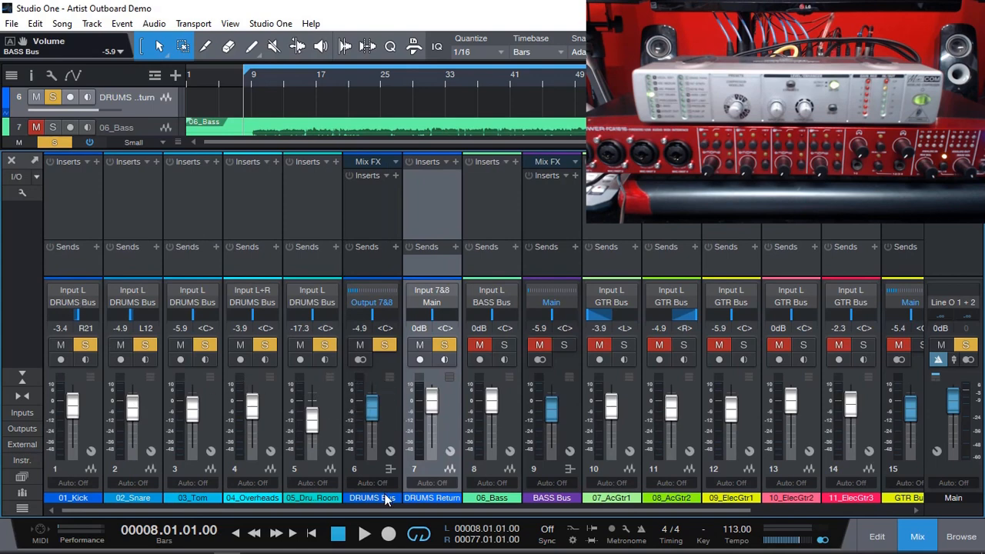
left_click(392, 410)
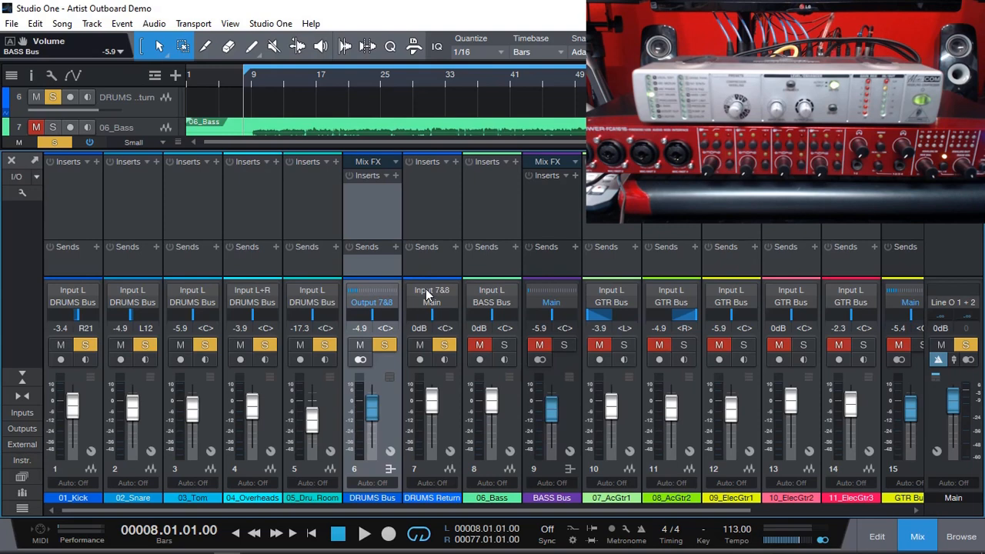
left_click(428, 290)
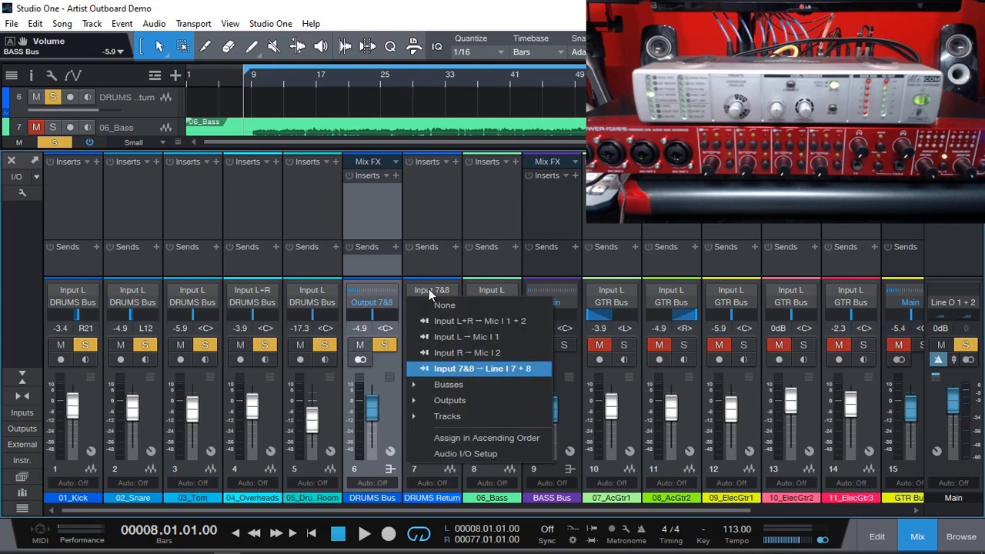
left_click(456, 369)
left_click(450, 428)
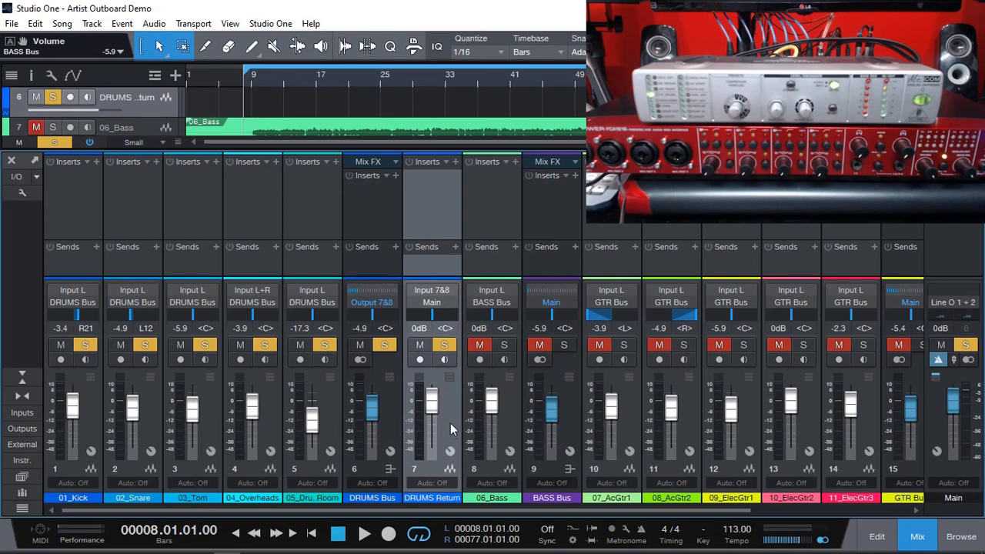
Record-arm and monitor DRUMS Return, then play the drums through the outboard loop, briefly muting the DRUMS Bus before stopping playback.
left_click(444, 361)
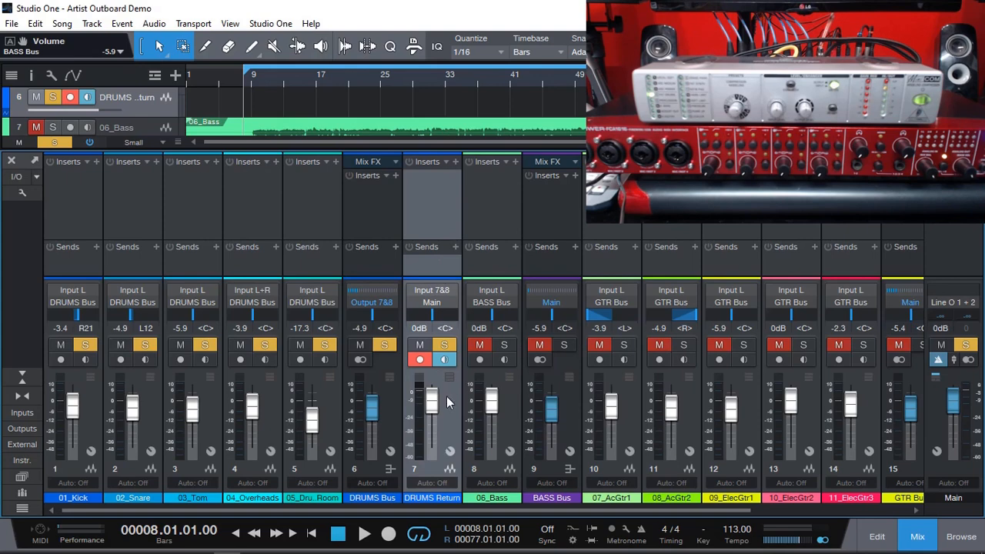
left_click(364, 535)
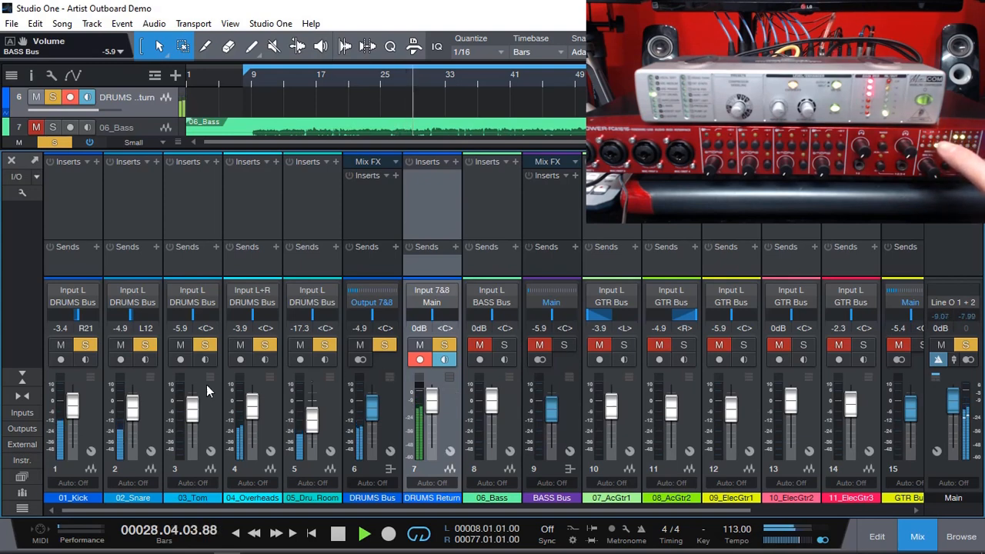
left_click(359, 346)
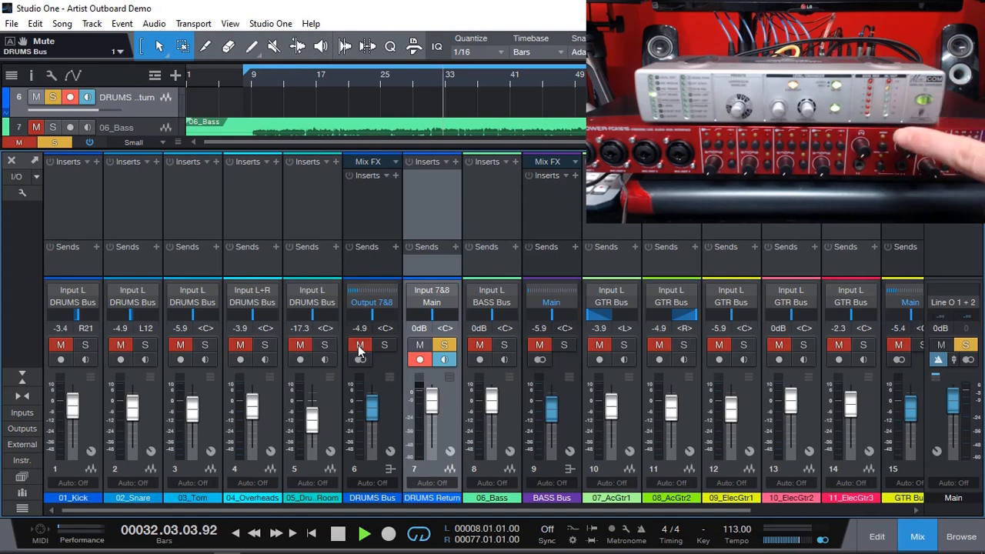
left_click(358, 346)
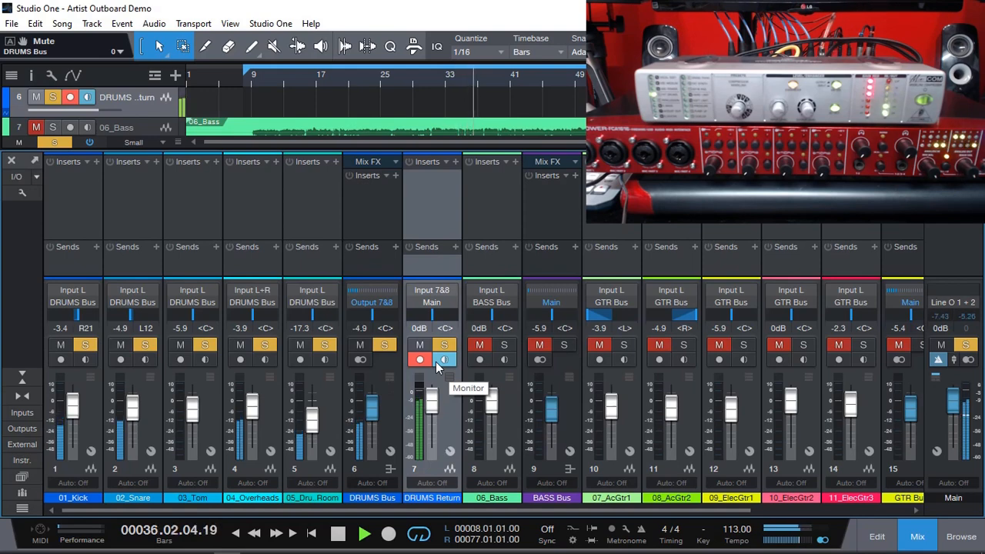
key("space")
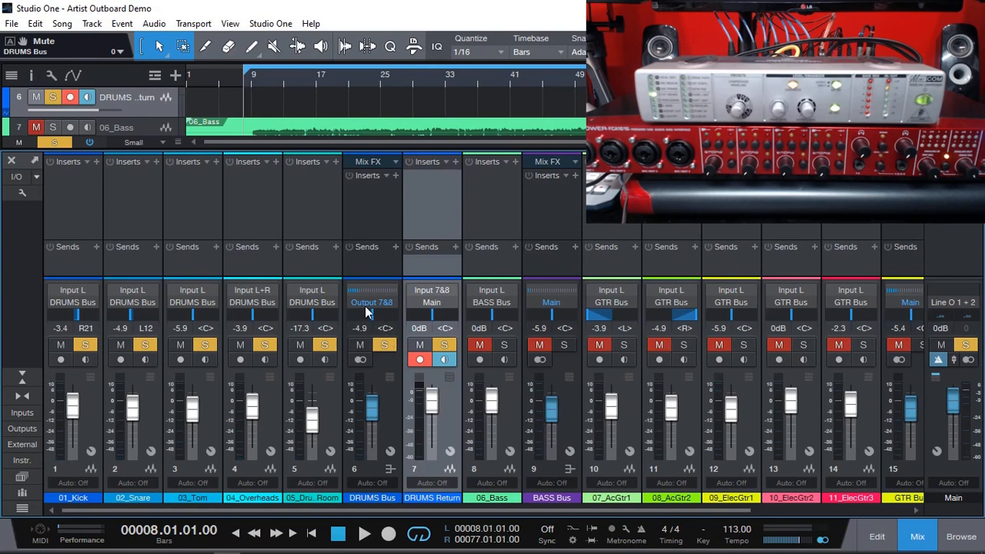
left_click(392, 396)
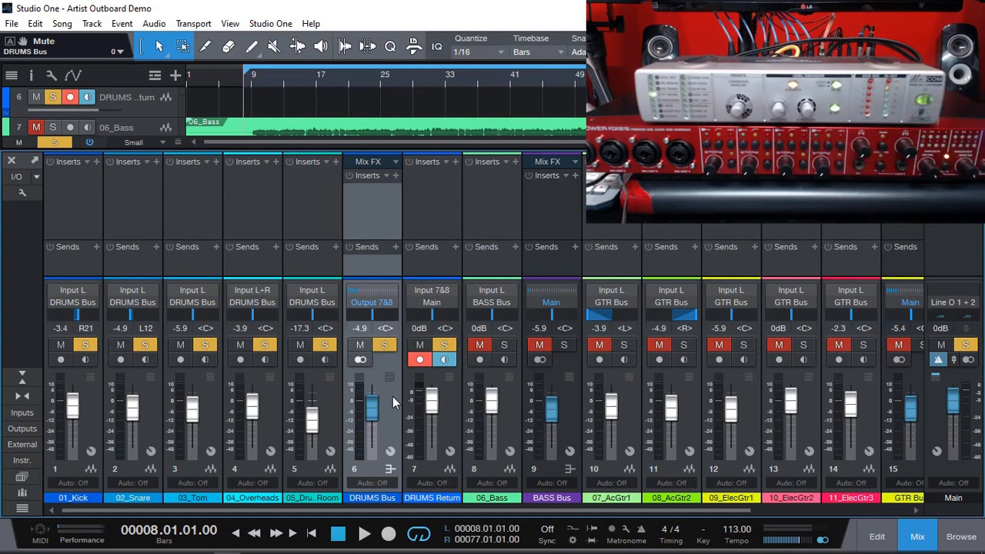
left_click(448, 410)
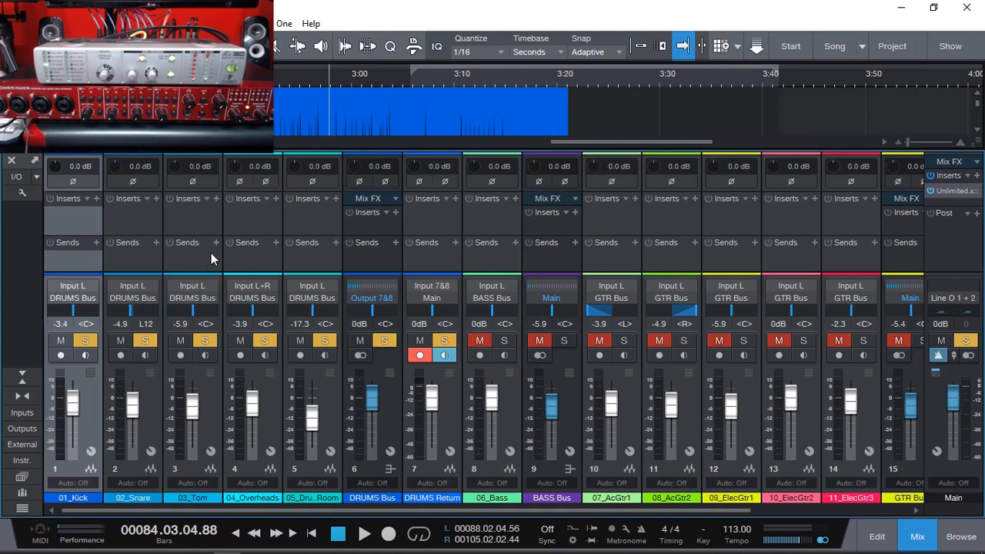
Show the full arrangement and split the 01_Kick event just before its final run of hits, at about 3:10.5.
left_click(918, 537)
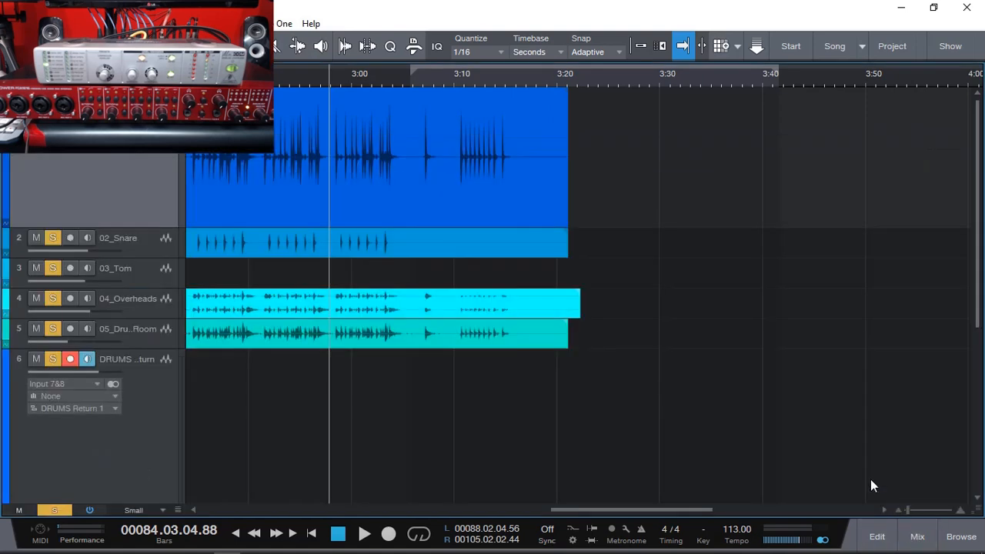
scroll(449, 77, "up", 6)
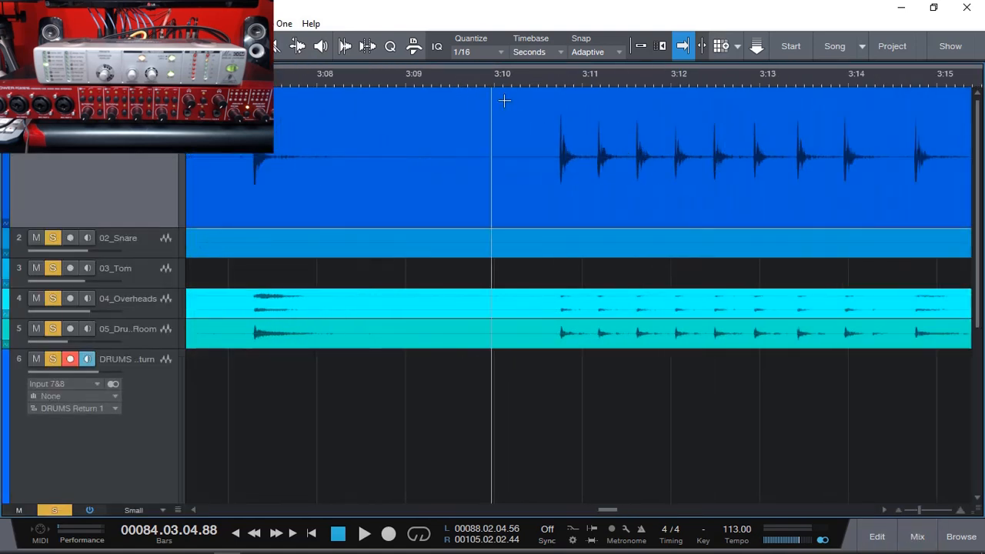
left_click(546, 175)
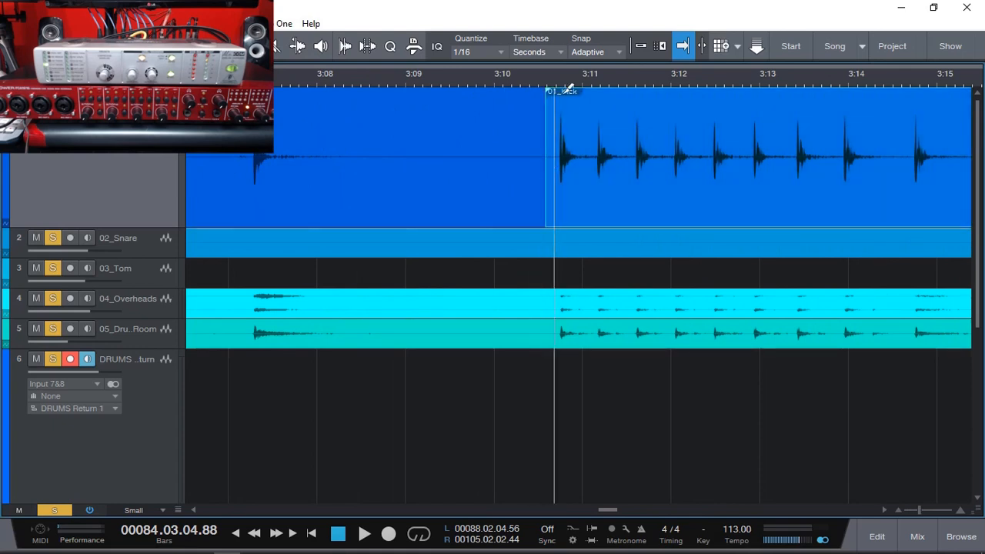
Duplicate the split-off 01_Kick event and move the copy to start at about 3:31, clear of the other drums.
scroll(538, 73, "down", 5)
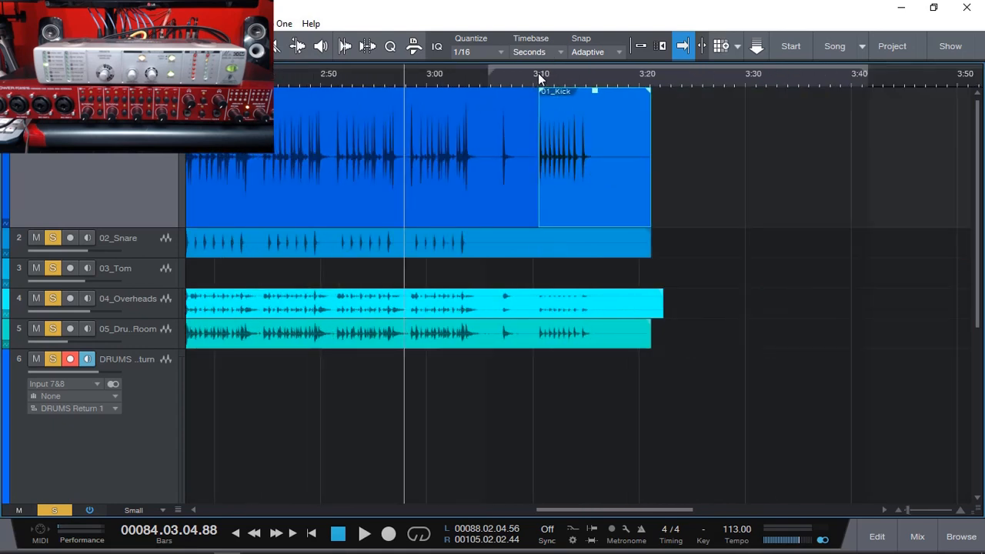
key("d")
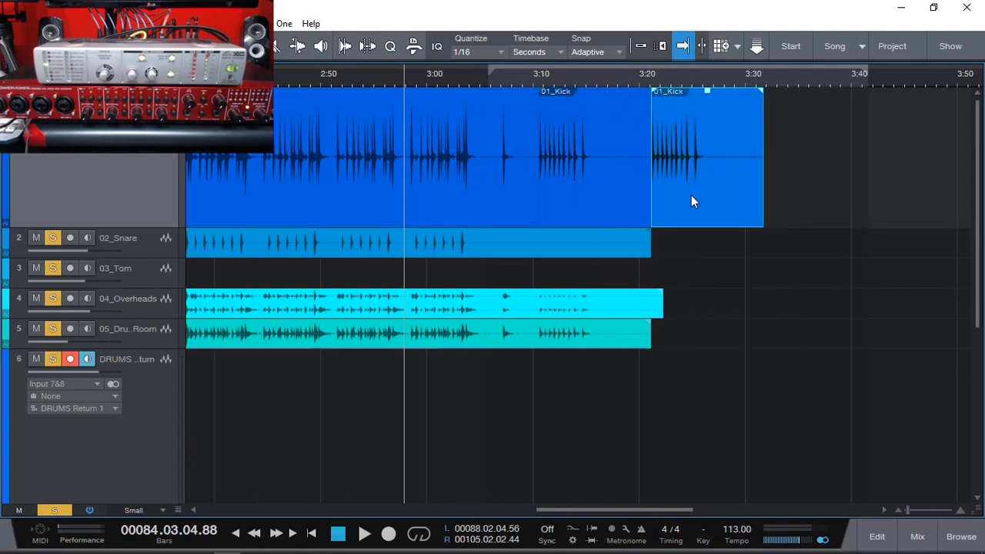
left_click_drag(691, 196, 797, 200)
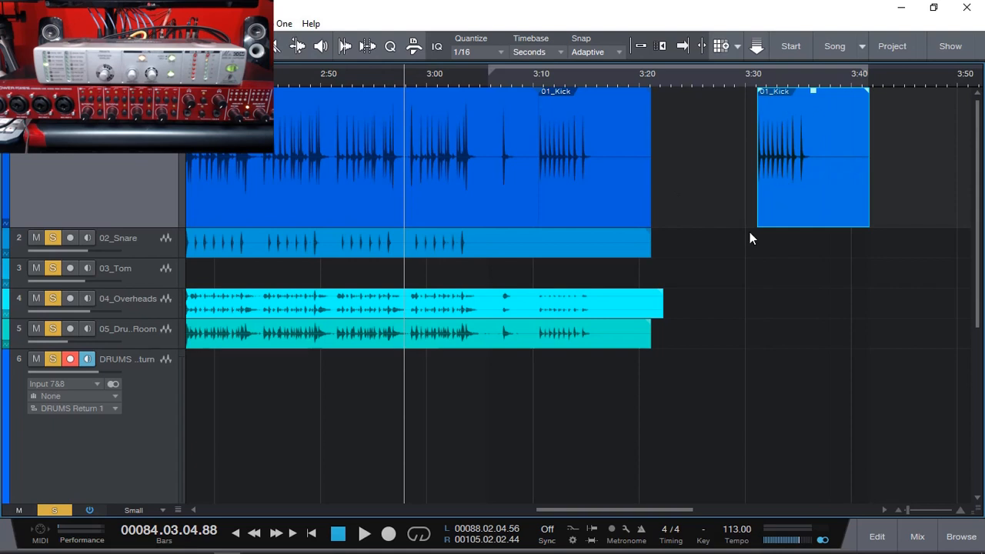
Record the drums onto the DRUMS Return track from about 84.04.02.46 until past the copied kick hits.
left_click(406, 77)
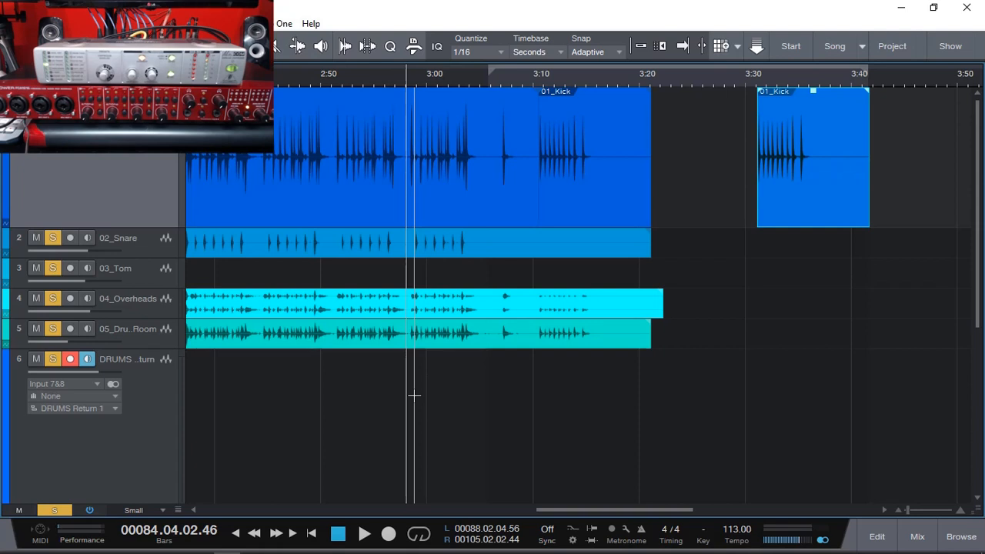
left_click(388, 534)
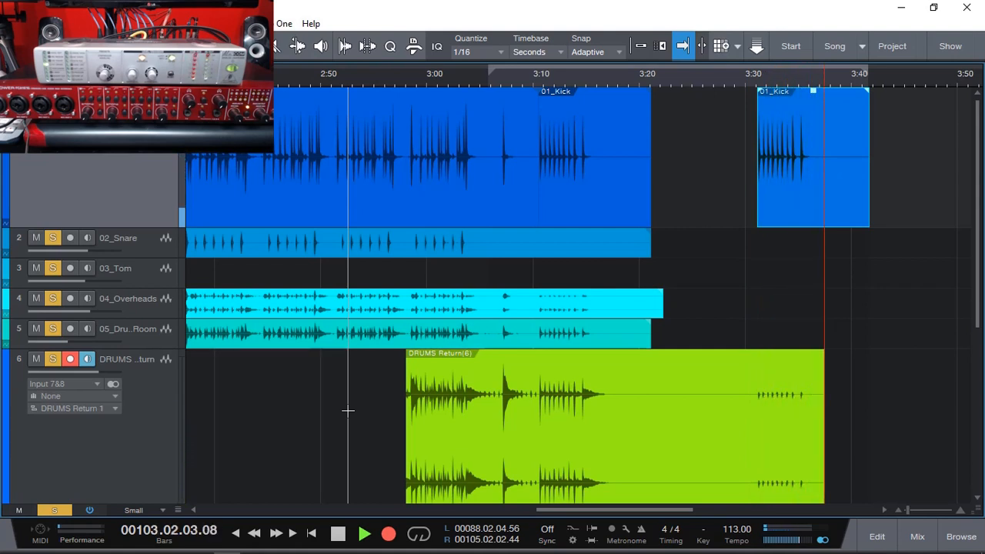
left_click(337, 533)
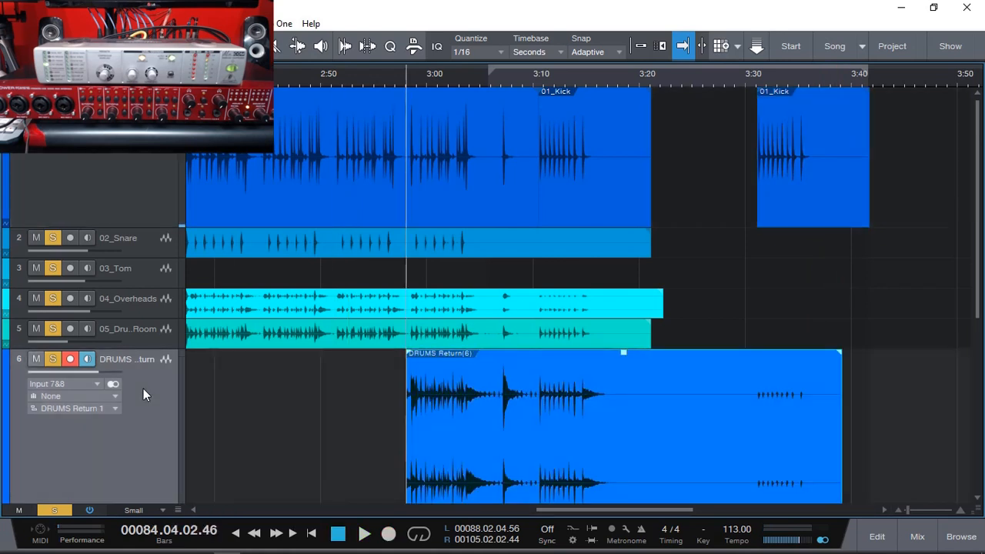
Move the DRUMS Return track directly below 01_Kick and raise the recorded event's volume to 17.1 dB.
left_click_drag(143, 389, 146, 240)
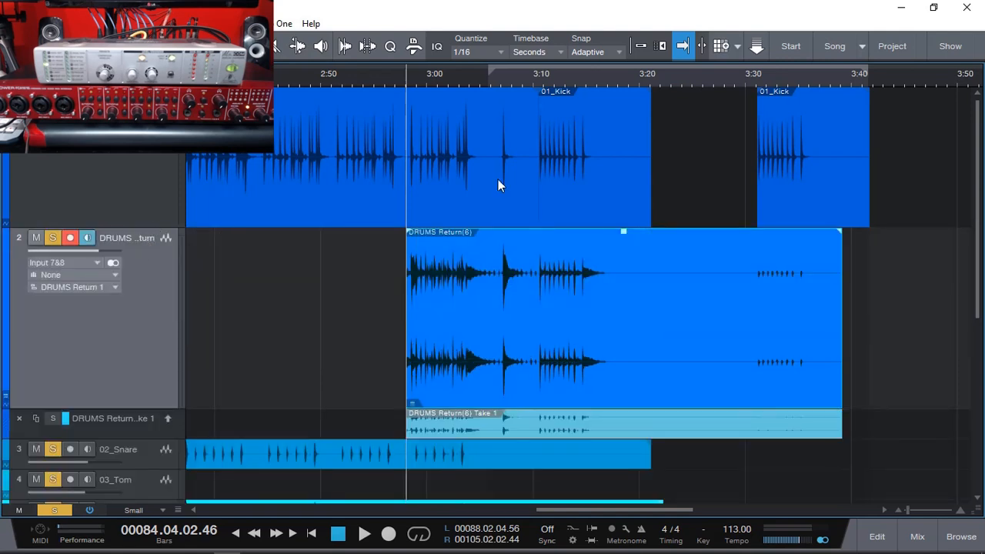
scroll(779, 75, "up", 10)
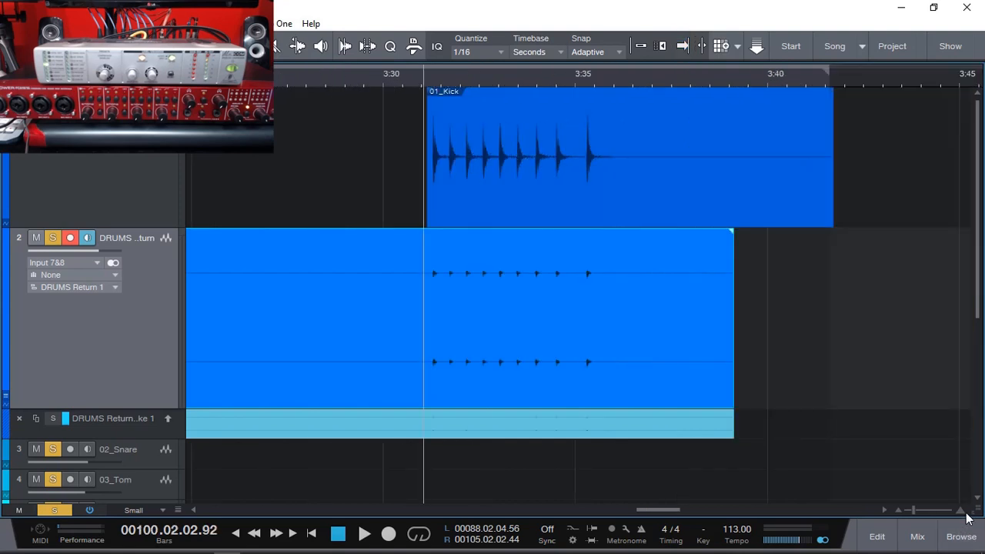
left_click(977, 510)
mouse_move(973, 500)
left_mouse_down()
mouse_move(972, 484)
mouse_move(973, 506)
left_mouse_up()
left_click_drag(528, 239, 524, 162)
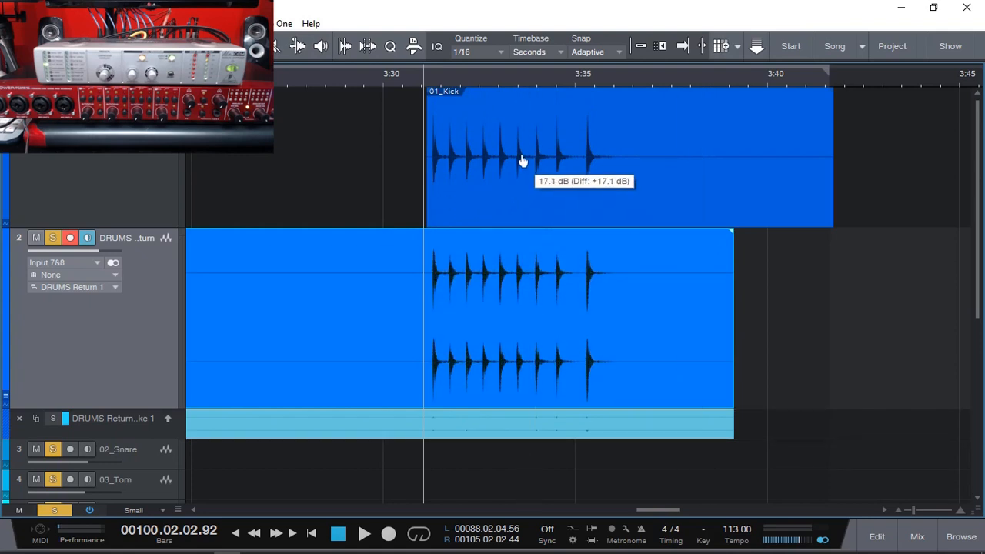
Compare the peak of the first copied kick hit with its recorded DRUMS Return counterpart around 3:31.33, down to waveform detail.
scroll(432, 79, "up", 5)
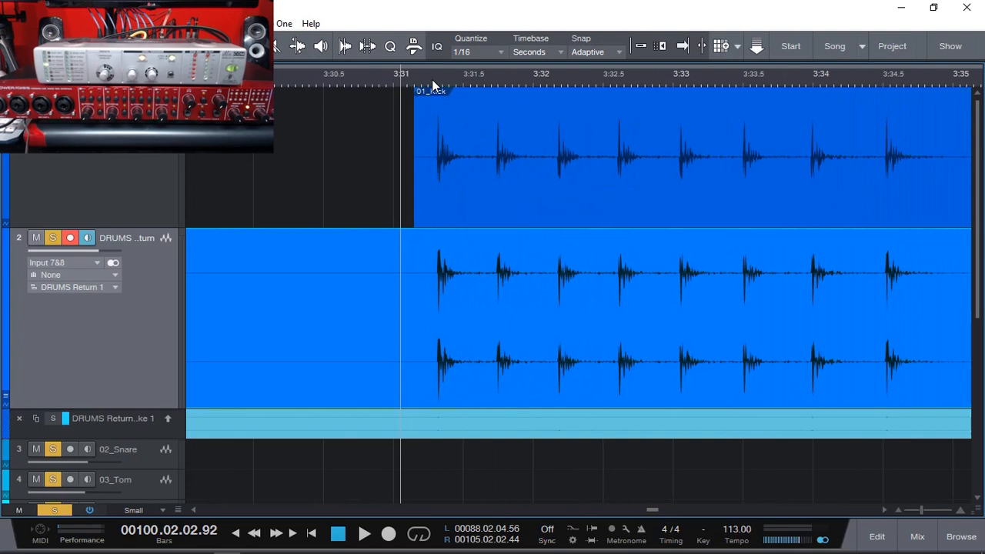
scroll(432, 79, "up", 10)
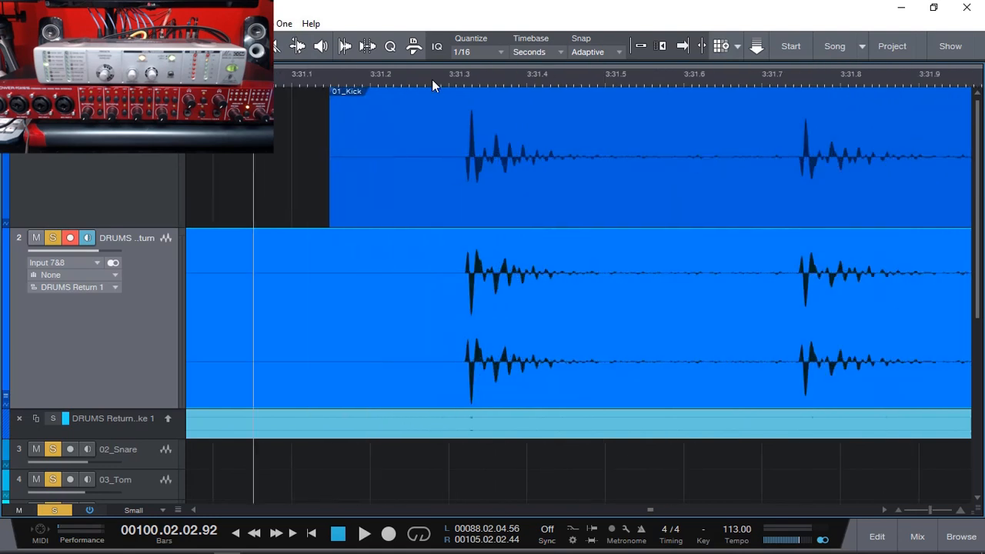
scroll(472, 80, "up", 8)
left_click(470, 78)
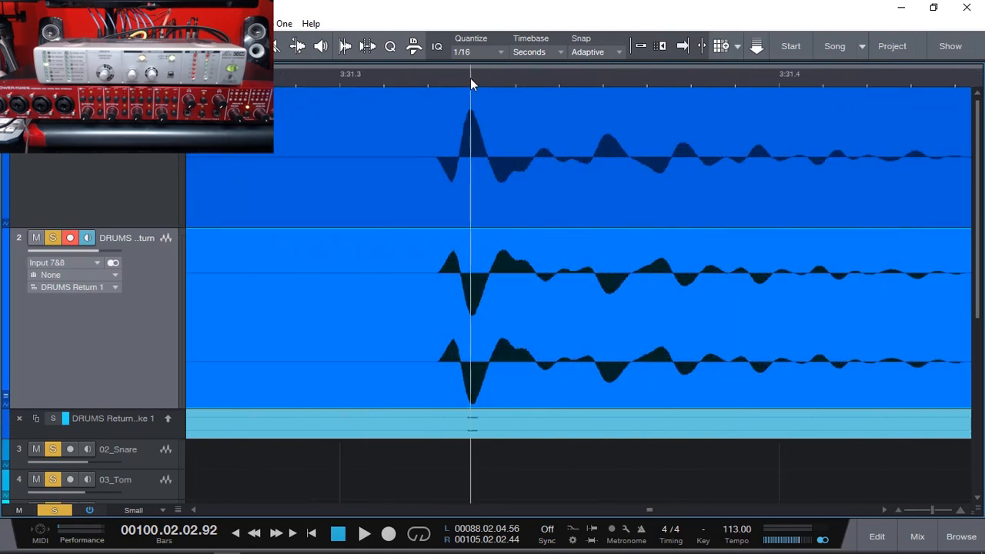
scroll(469, 79, "up", 6)
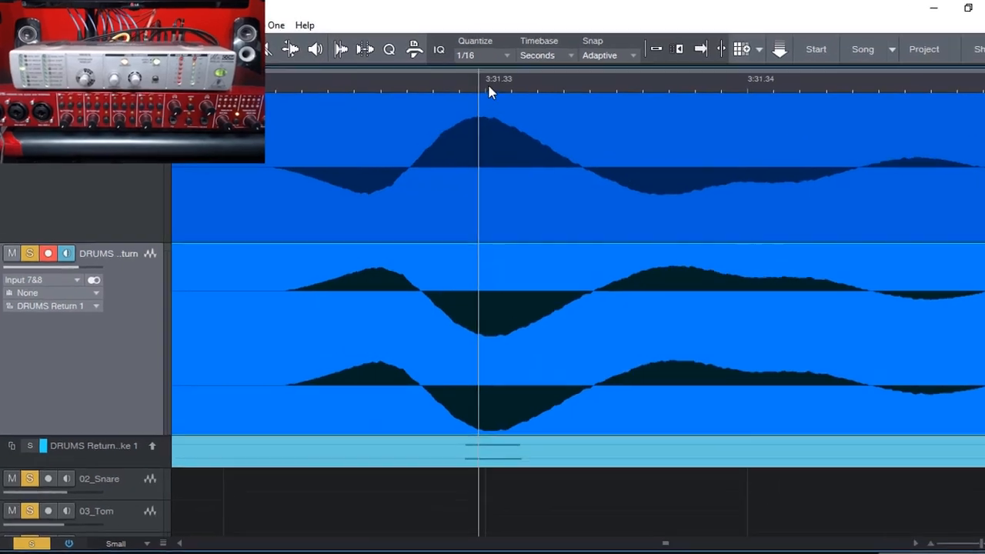
scroll(487, 82, "up", 3)
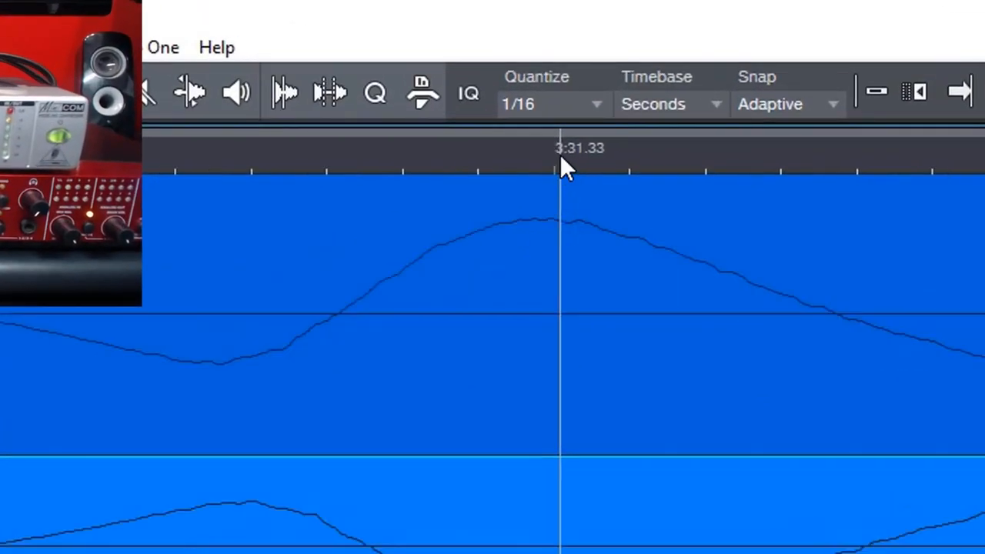
Shift the recorded DRUMS Return event slightly earlier so its first copied kick hit starts in line with the 01_Kick waveform.
scroll(560, 158, "down", 2)
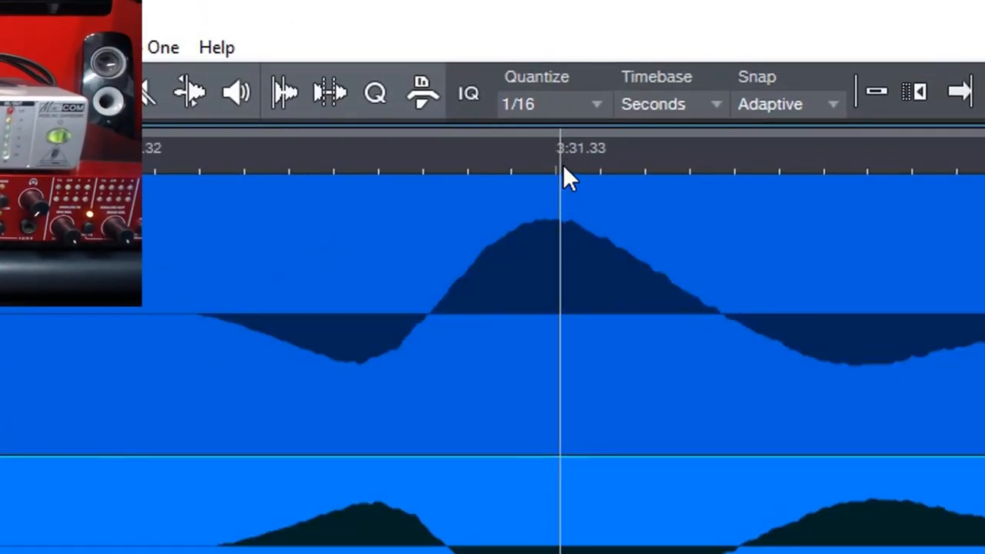
left_click(566, 165)
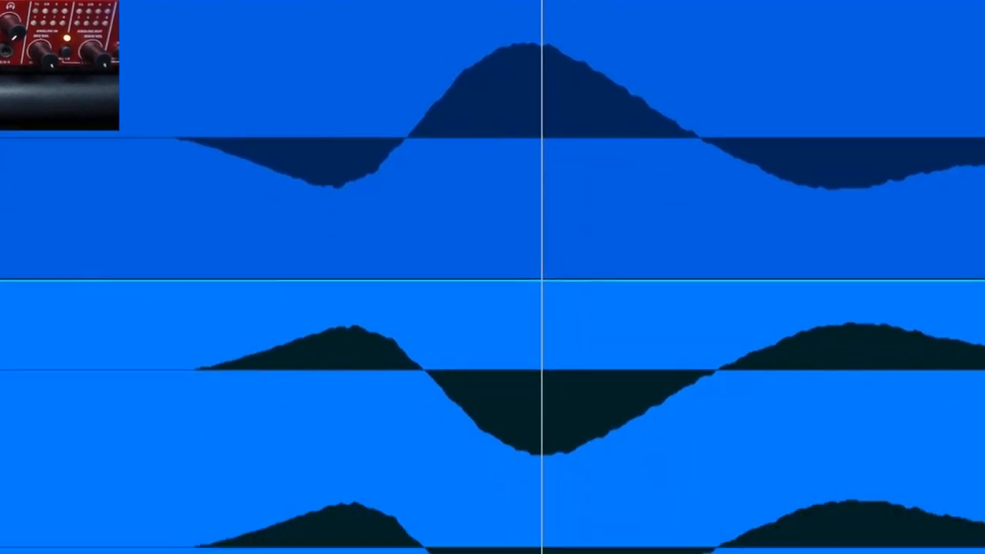
left_click(663, 364)
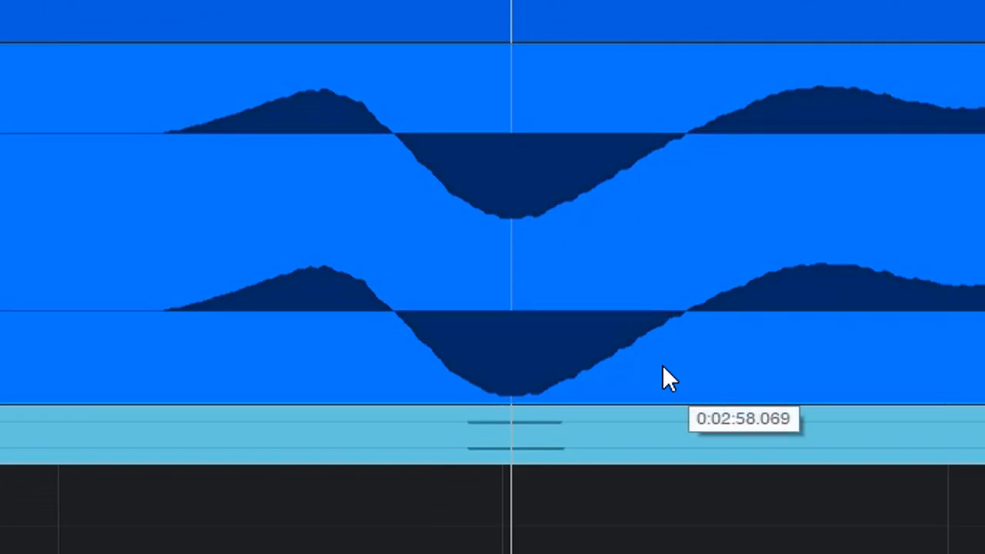
left_click_drag(662, 364, 646, 367)
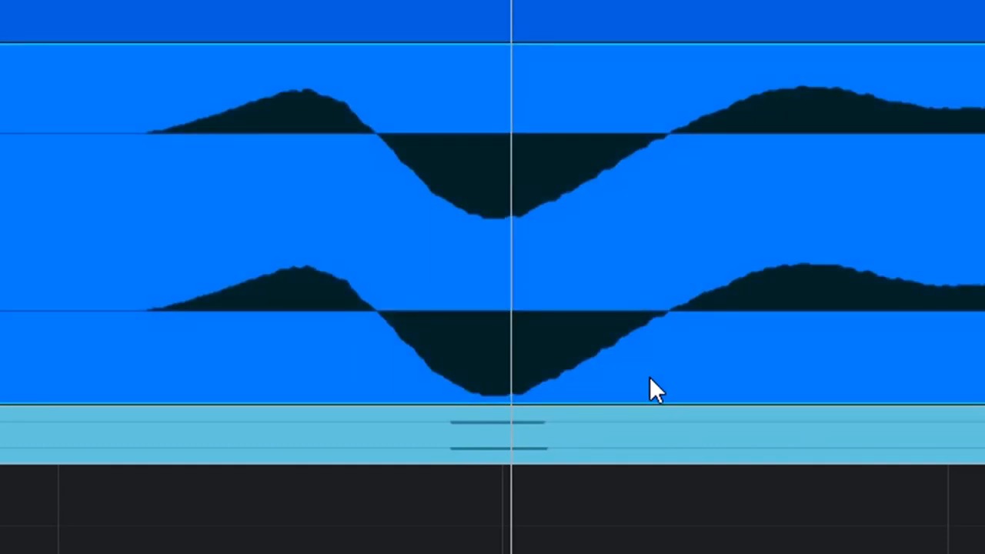
Lower the recorded DRUMS Return event's volume until its waveform peaks fit well within the track height.
scroll(478, 56, "down", 10)
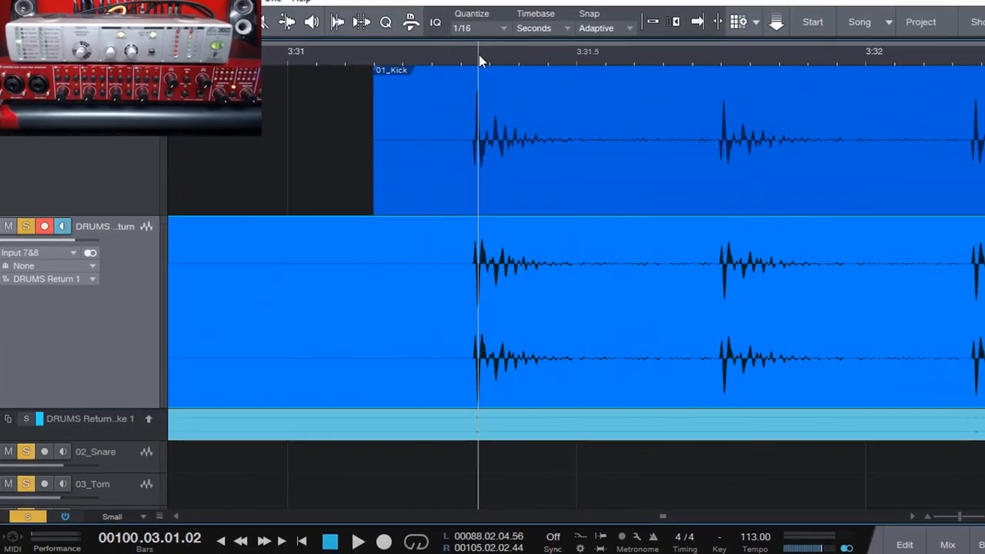
scroll(426, 294, "down", 3)
scroll(413, 80, "up", 5)
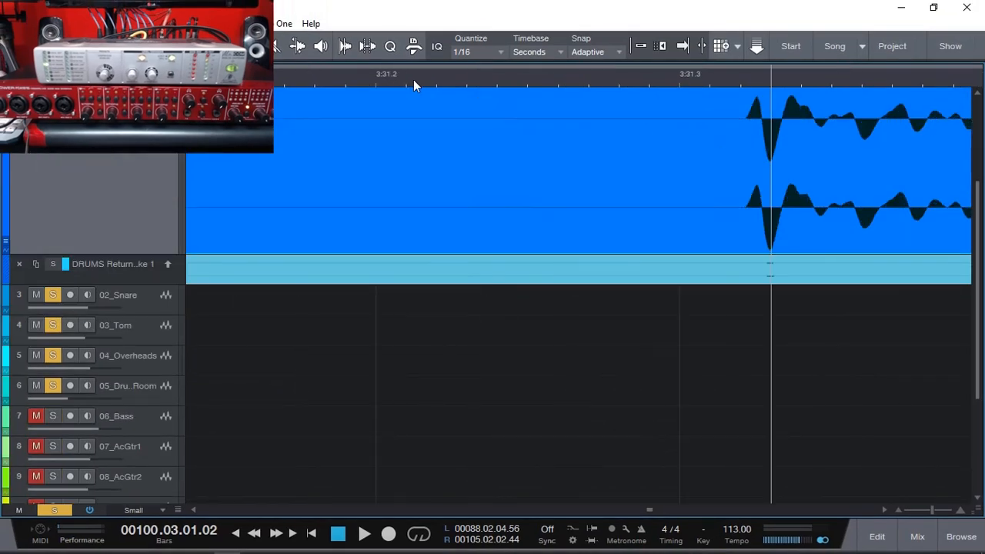
scroll(414, 80, "down", 15)
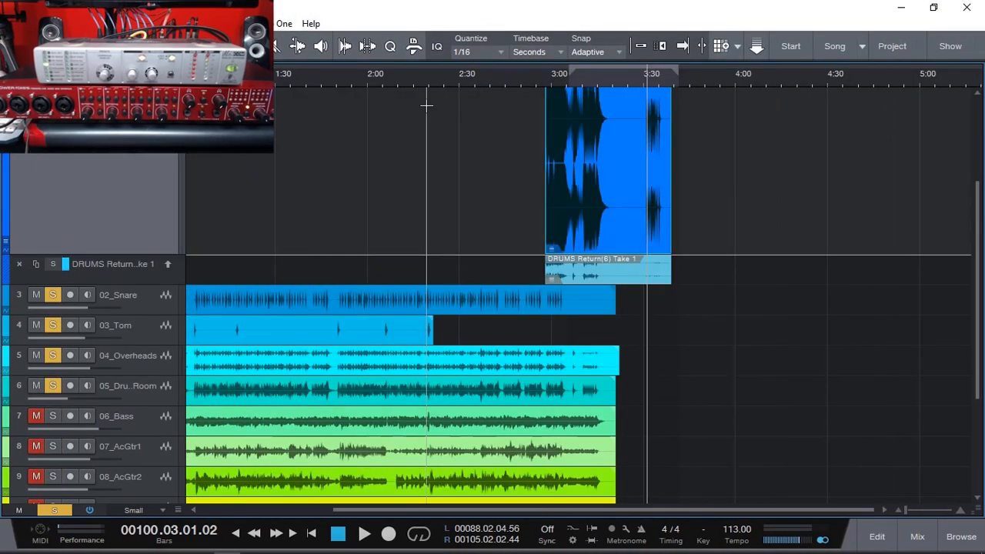
scroll(370, 146, "up", 3)
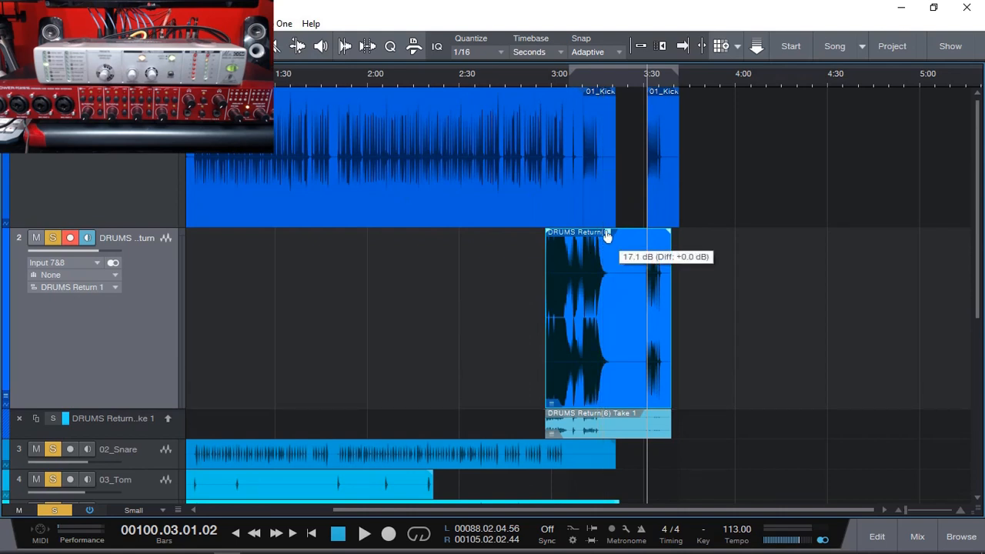
left_click_drag(607, 236, 608, 314)
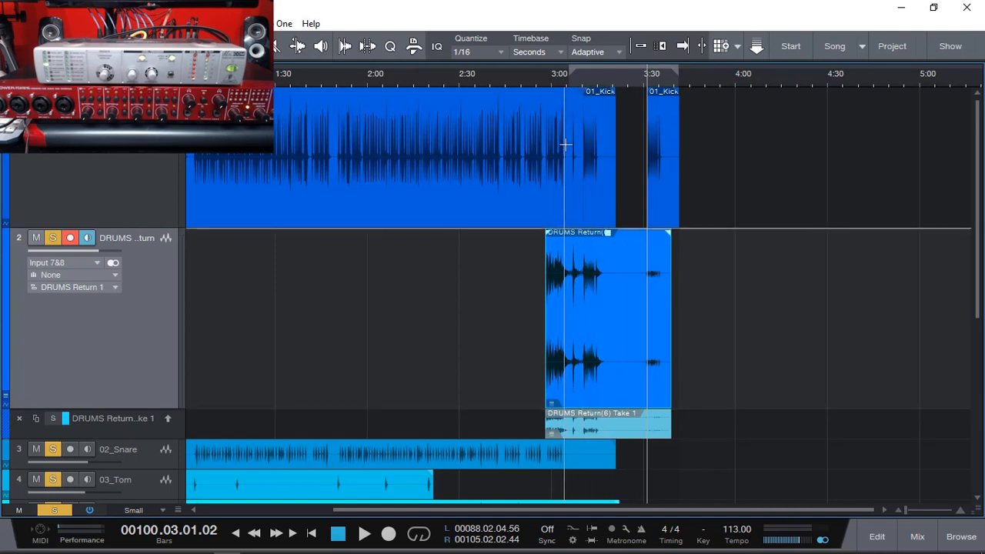
Place the playback cursor at 85.03.03.11 and mute the DRUMS Bus in the mixer instead of soloing it.
left_click(550, 79)
scroll(550, 79, "up", 4)
scroll(551, 79, "up", 2)
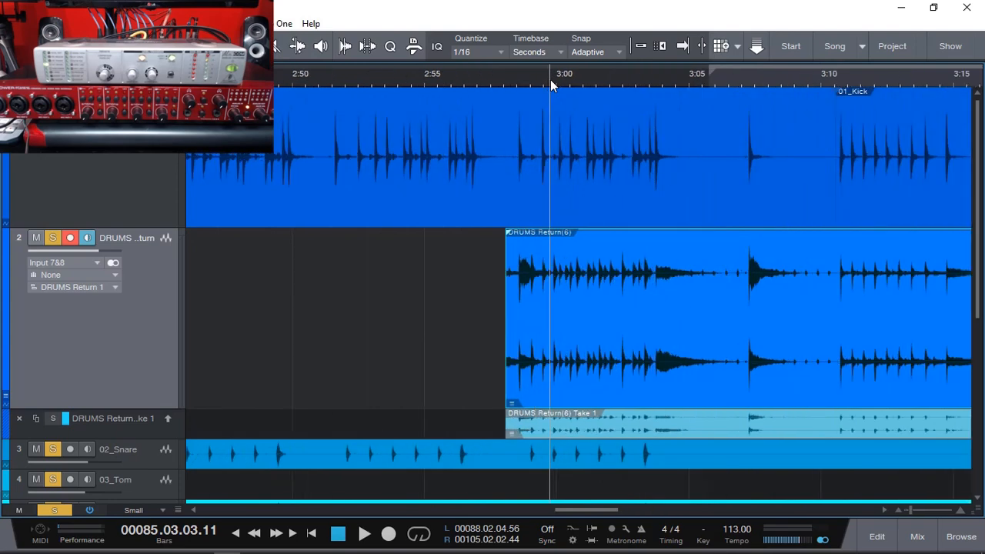
left_click(918, 537)
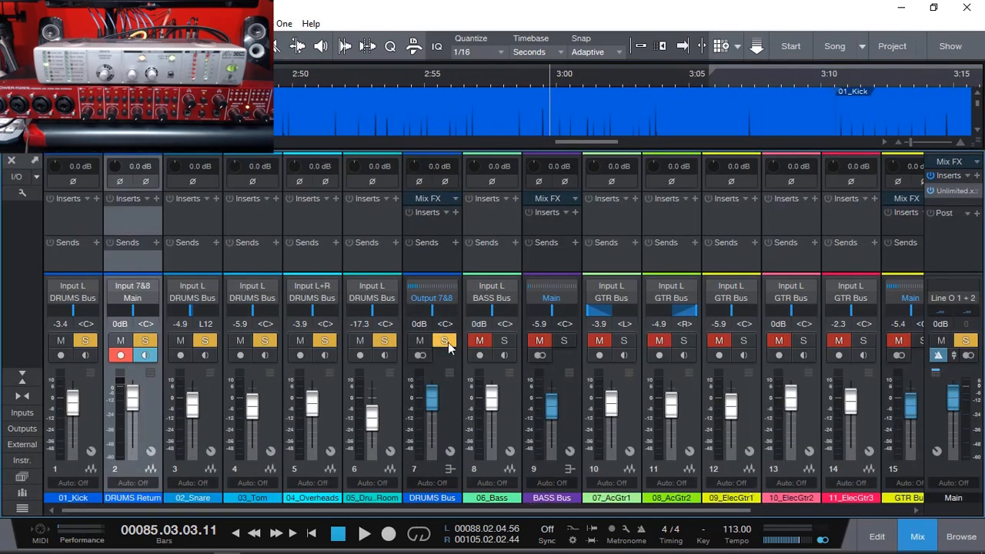
left_click(438, 343)
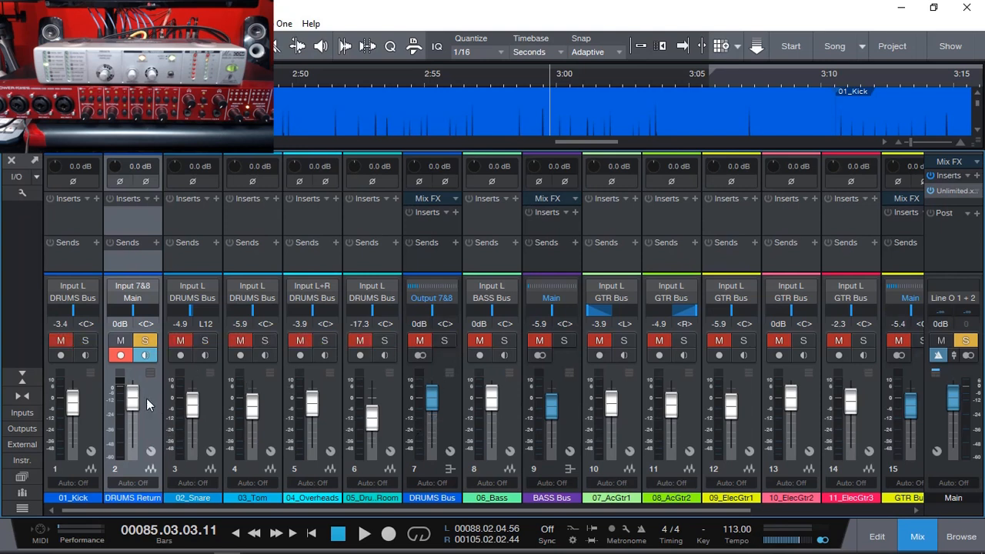
Move the DRUMS Return channel directly after the DRUMS Bus, with recording and monitoring off, and play its recording soloed.
left_click_drag(146, 398, 457, 436)
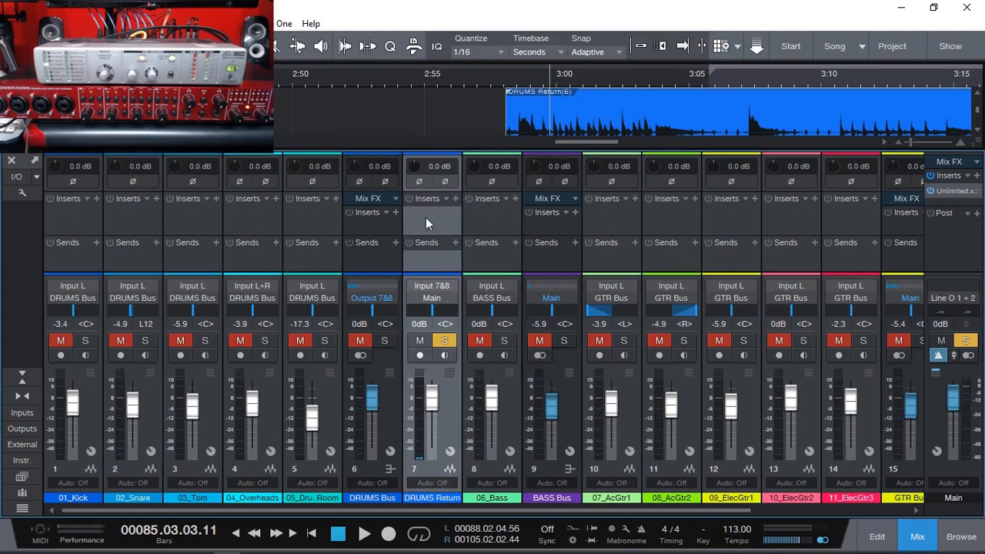
key("space")
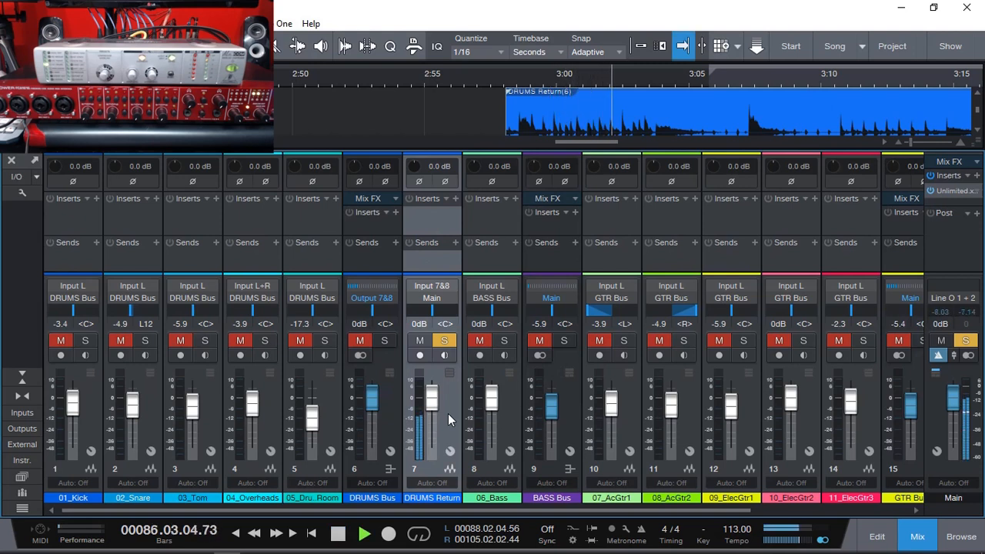
key("space")
Play the recorded DRUMS Return with the full mix while the DRUMS Bus stays muted, and solo DRUMS Return again.
left_click(444, 341)
left_click(419, 341)
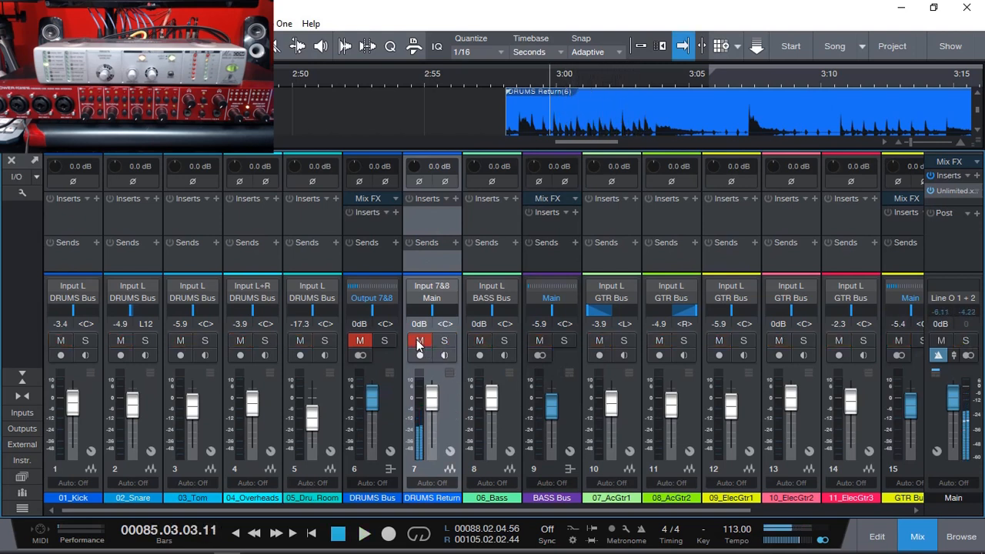
left_click(419, 341)
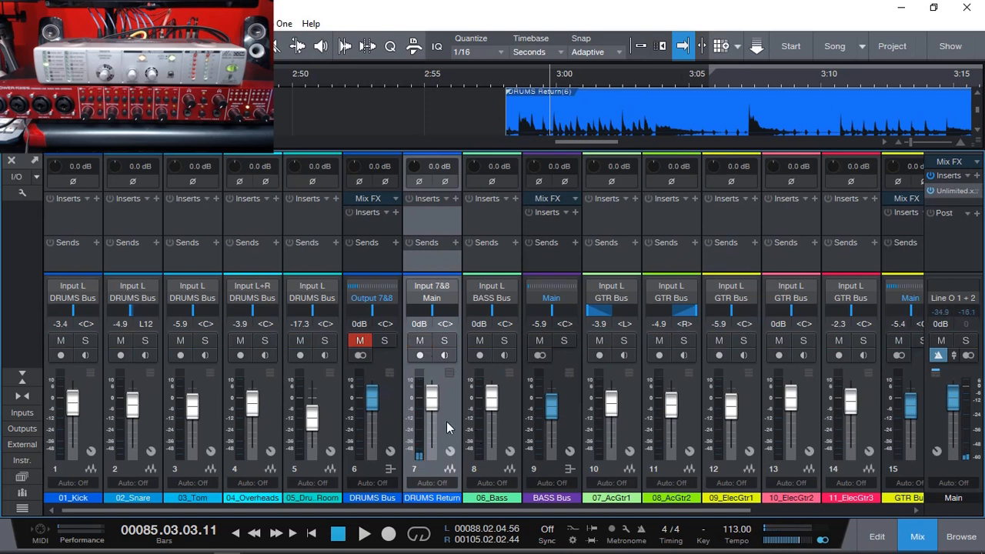
key("space")
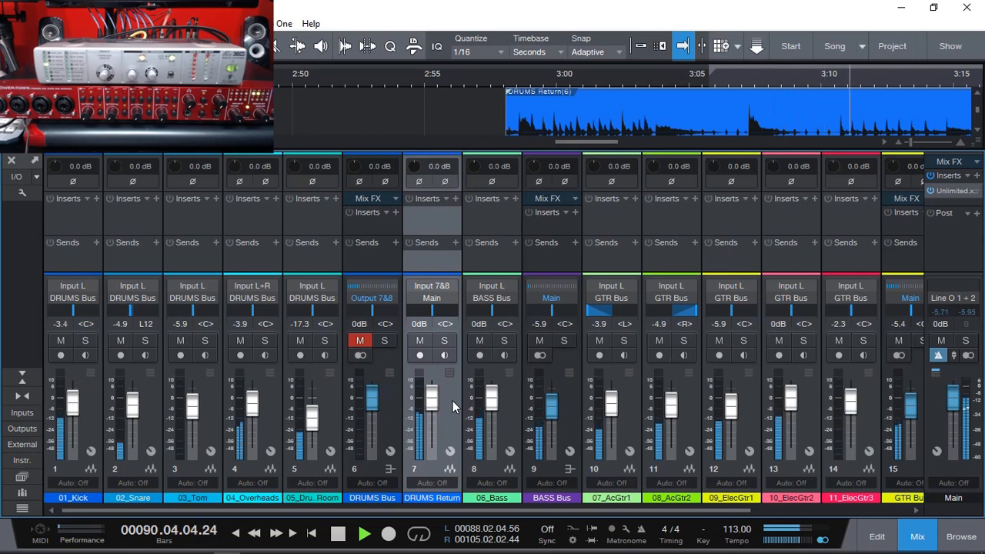
left_click(446, 341)
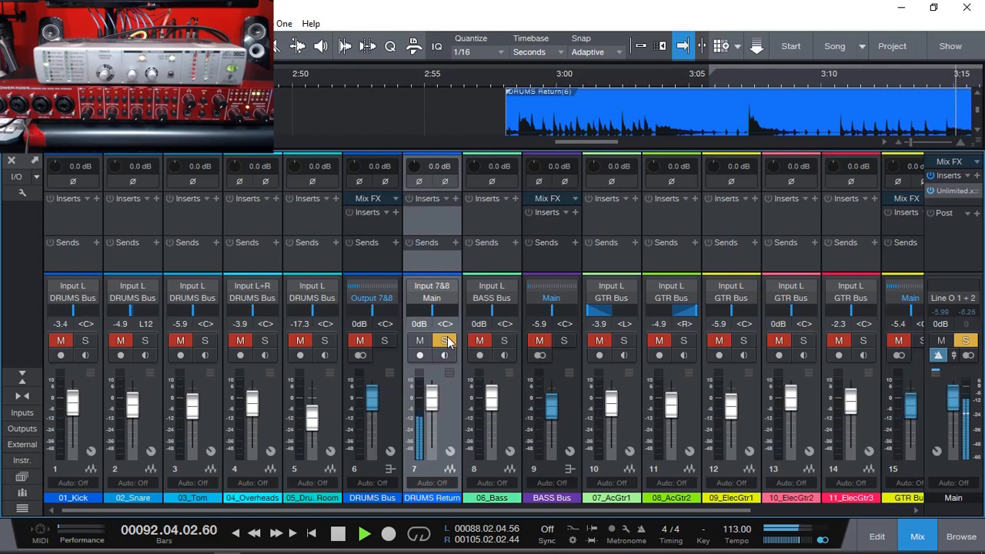
key("space")
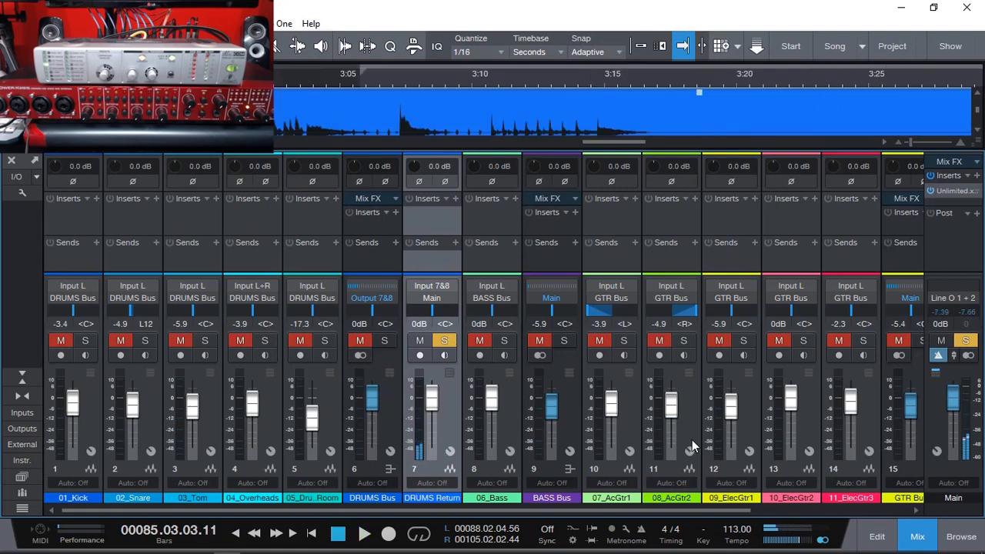
Trim the end of the DRUMS Return event back to about 3:21, cutting off the recorded copies of the kick hits.
left_click(914, 537)
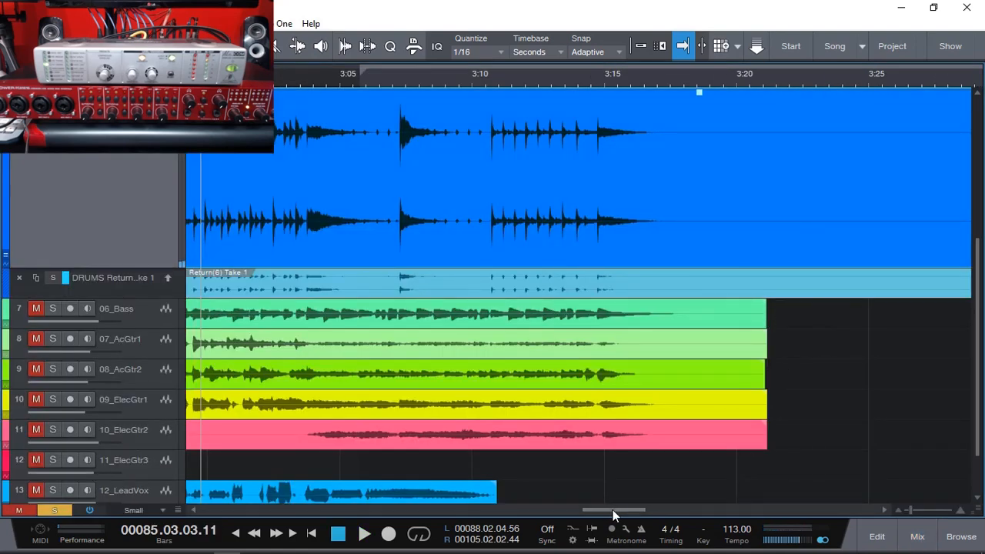
left_click_drag(612, 509, 662, 506)
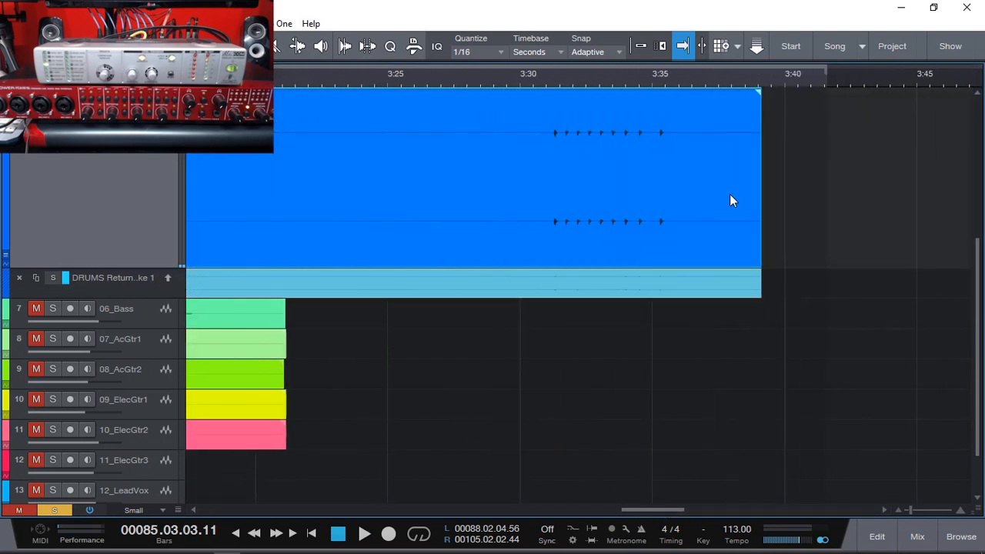
left_click_drag(760, 206, 296, 206)
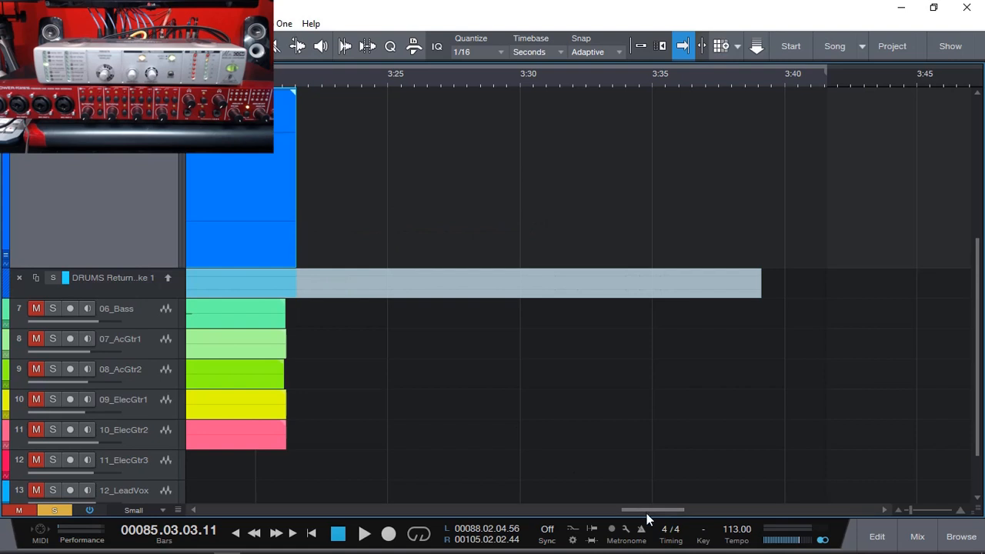
left_click_drag(646, 509, 607, 512)
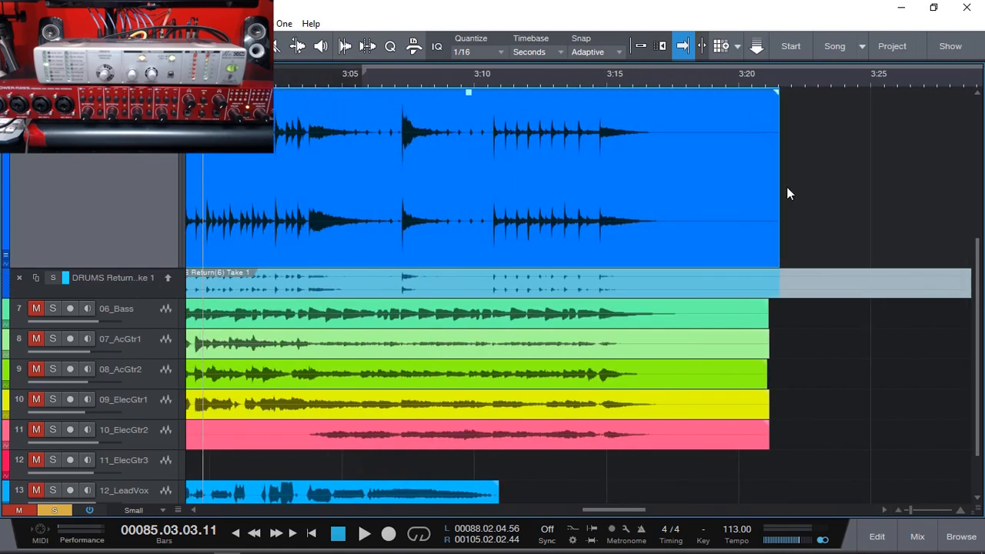
left_click_drag(780, 187, 765, 187)
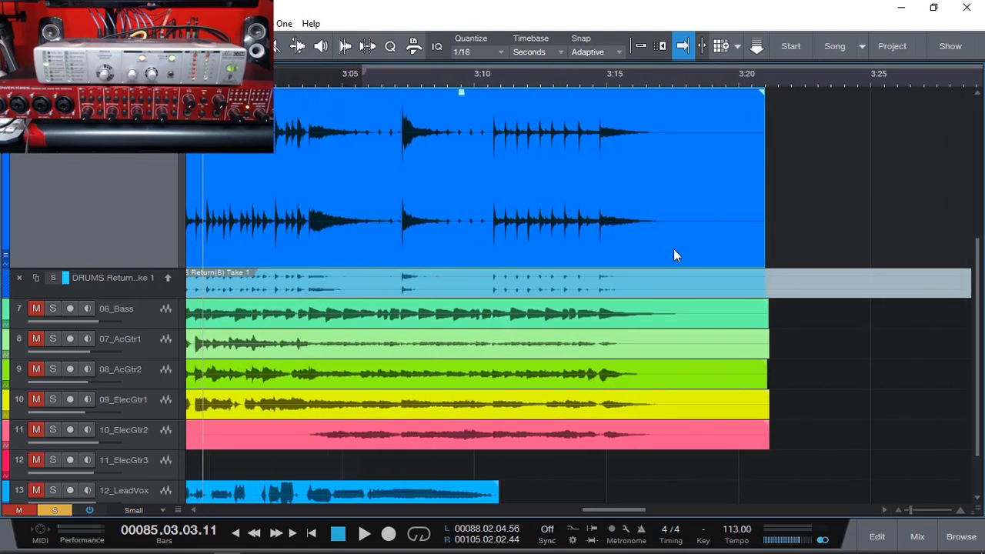